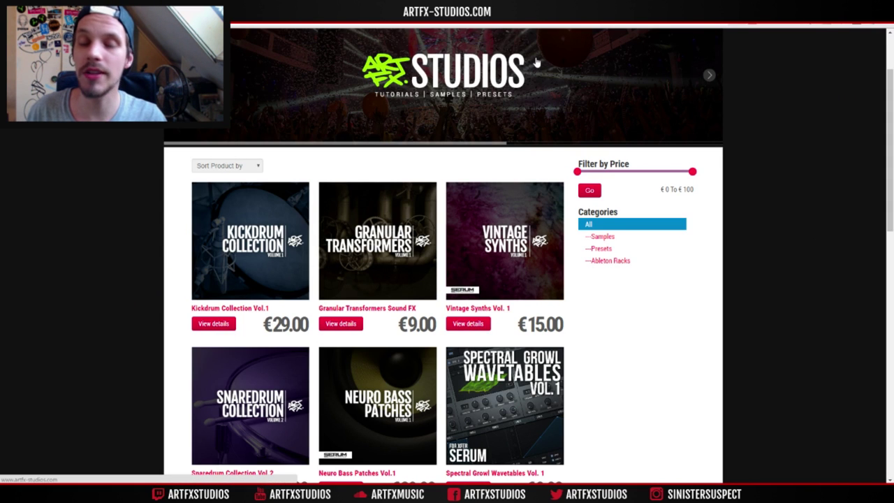
Open the ARTFX Studios cart listing Ableton Racks Vol.1 and Kickdrum Collection Vol.1 with totals
{"action": "scroll", "coordinate": [538, 77], "scroll_direction": "up", "scroll_amount": 2}
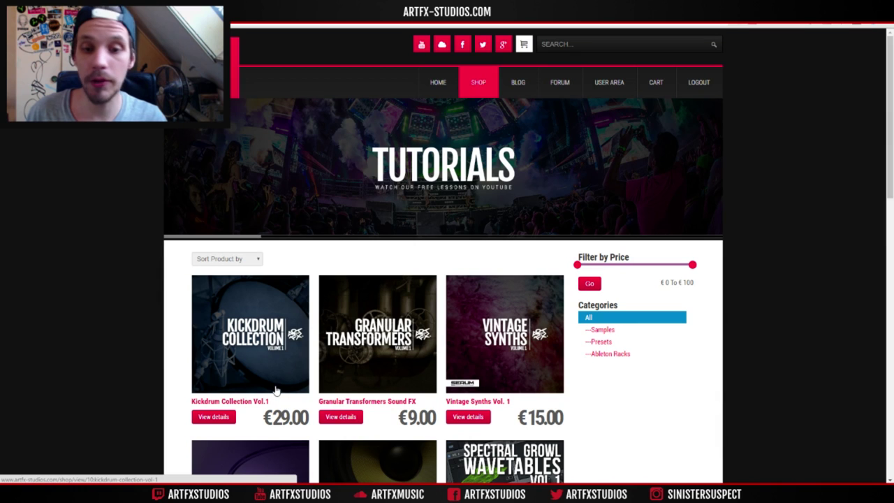
{"action": "left_click", "coordinate": [652, 84]}
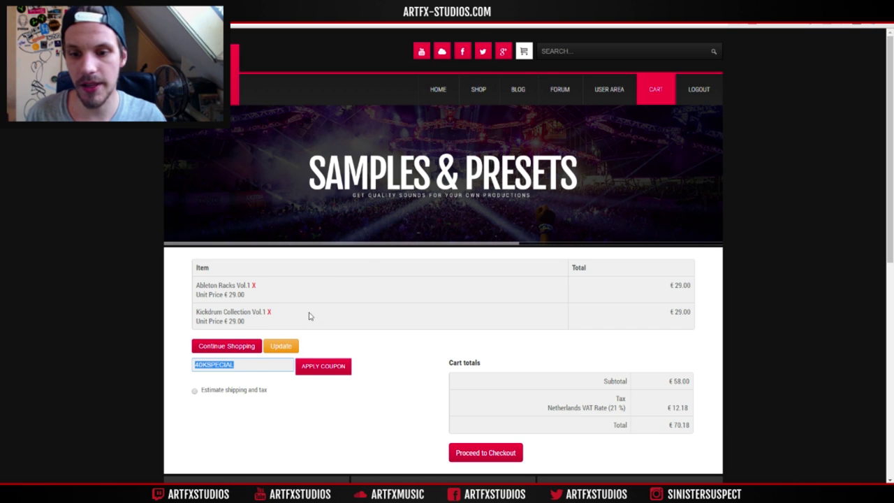
{"action": "left_click", "coordinate": [393, 352]}
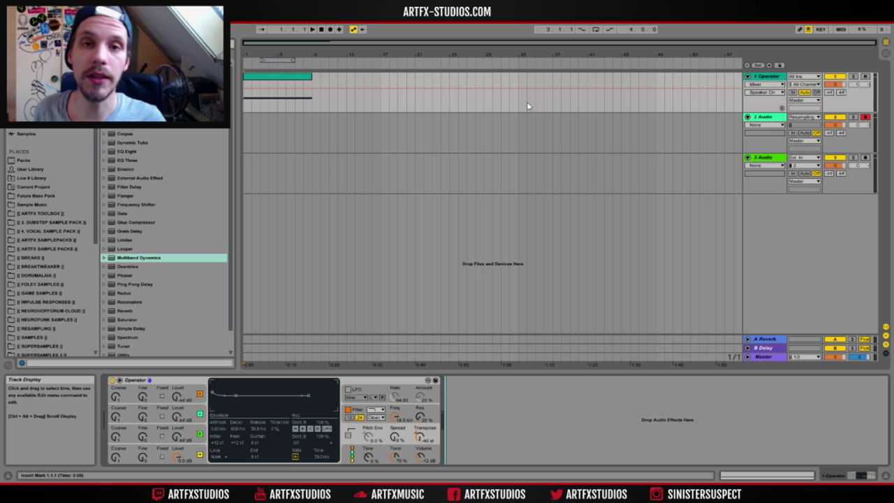
Add Multiband Dynamics after Operator, switch off its high band, and group it with Ctrl+G
{"action": "double_click", "coordinate": [153, 259]}
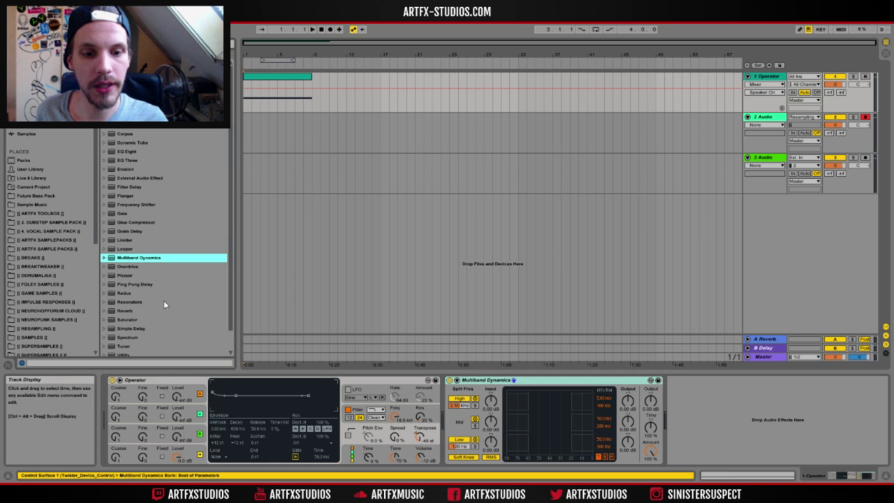
{"action": "left_click", "coordinate": [459, 398]}
{"action": "left_click", "coordinate": [493, 380]}
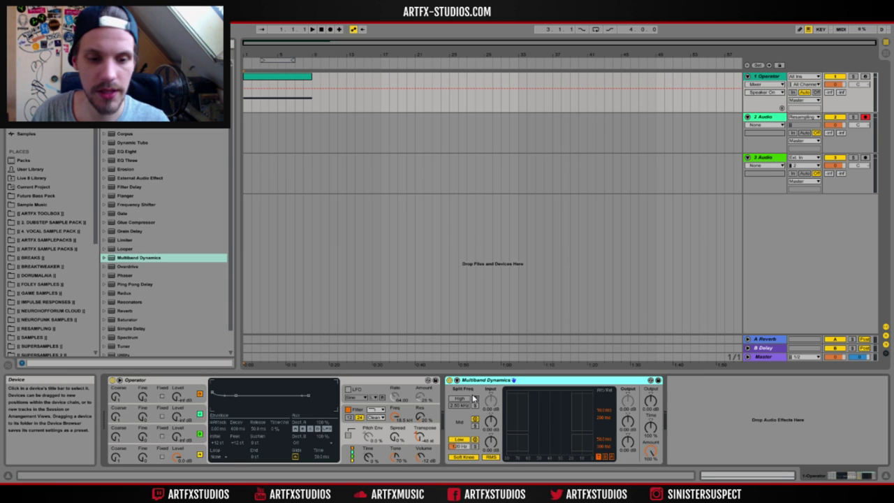
{"action": "key", "text": "ctrl+g"}
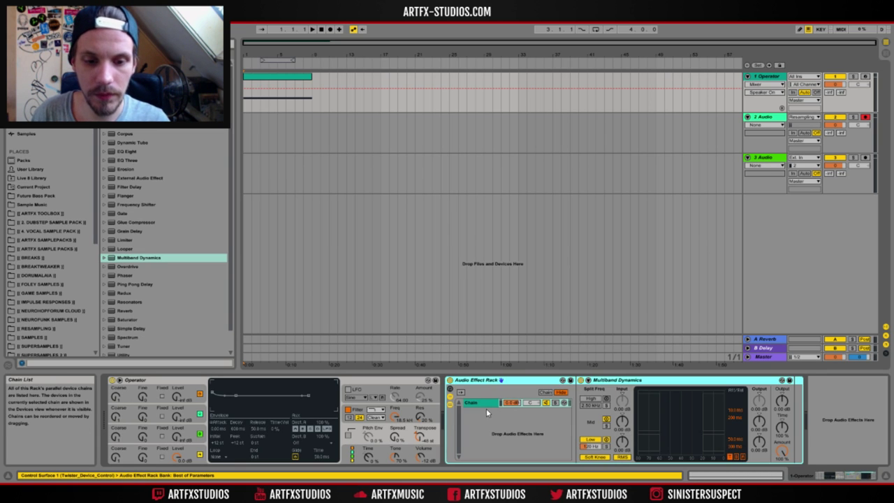
Arm the 1 Operator track instead of the Audio track and bypass the Audio Effect Rack
{"action": "left_click", "coordinate": [491, 405]}
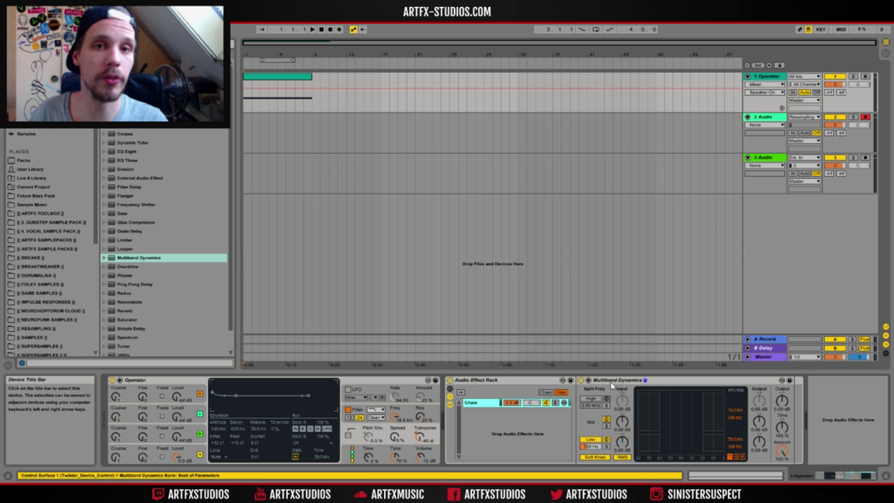
{"action": "left_click", "coordinate": [611, 383]}
{"action": "left_click", "coordinate": [608, 451]}
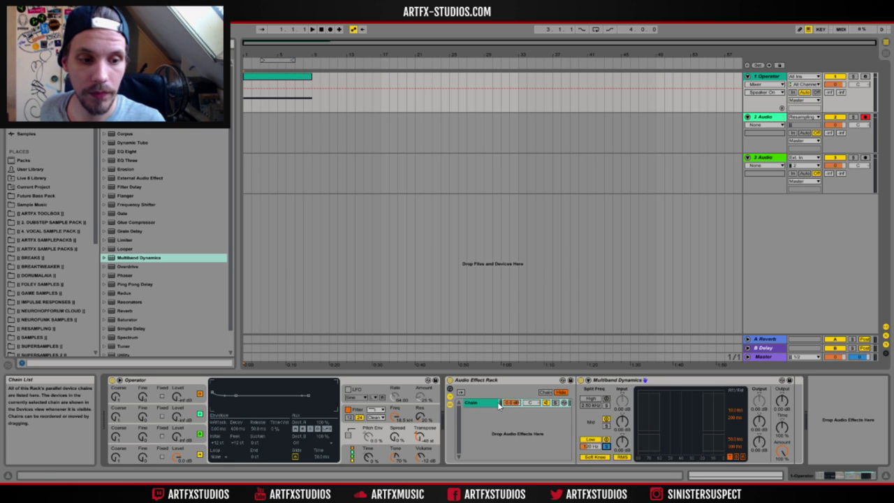
{"action": "left_click", "coordinate": [865, 76]}
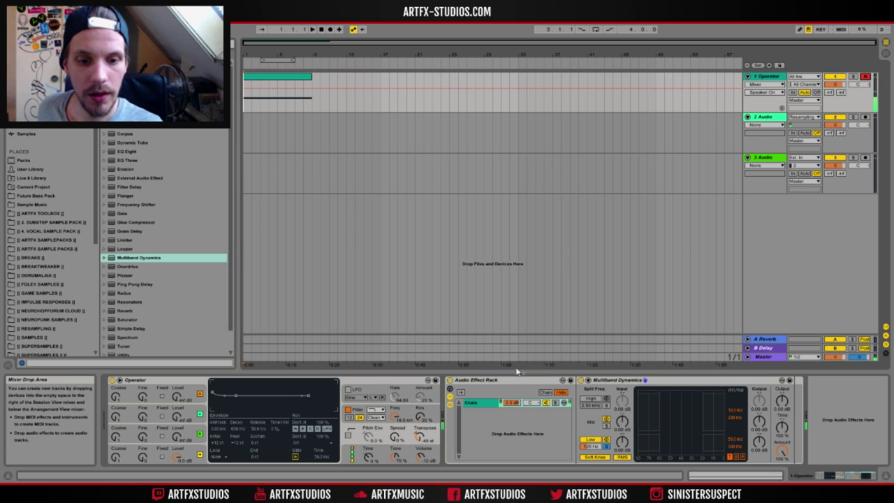
{"action": "left_click", "coordinate": [450, 381]}
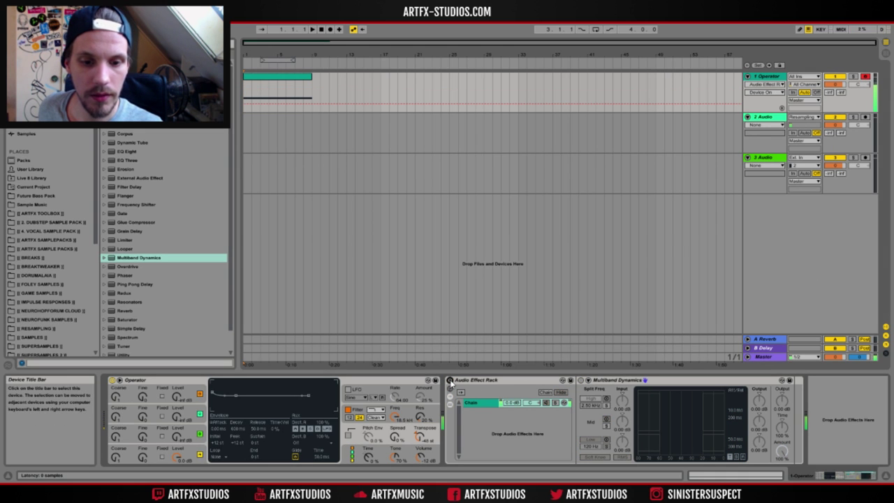
Re-enable the Audio Effect Rack and duplicate its single chain into a second chain
{"action": "left_click", "coordinate": [450, 381]}
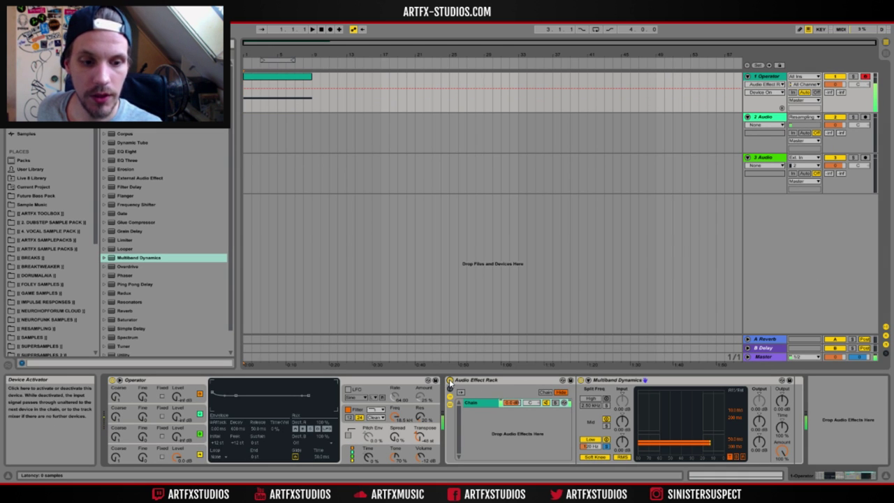
{"action": "left_click", "coordinate": [478, 405]}
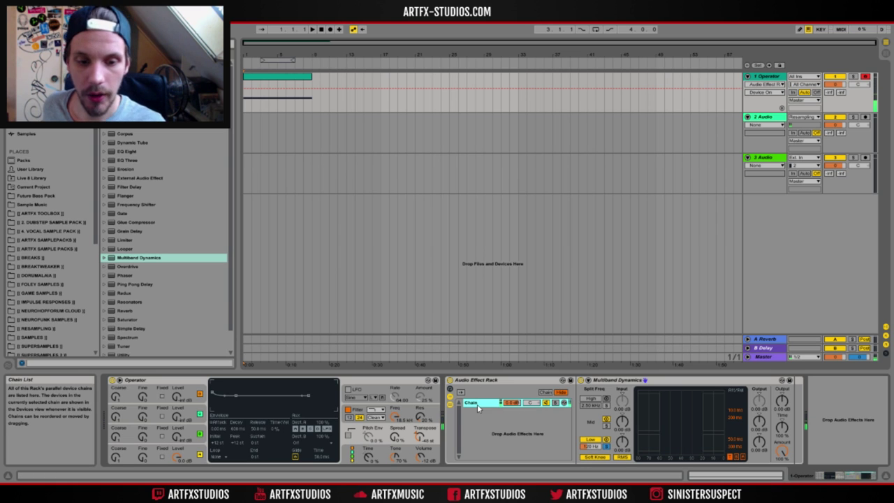
{"action": "key", "text": "ctrl+d"}
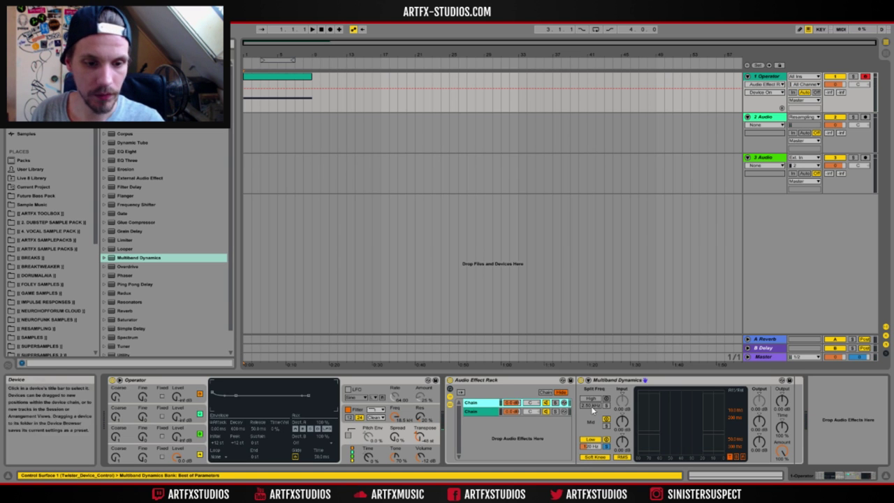
Rename the second chain 'sub' and the first chain 'mids'
{"action": "left_click", "coordinate": [481, 411]}
{"action": "key", "text": "ctrl+r"}
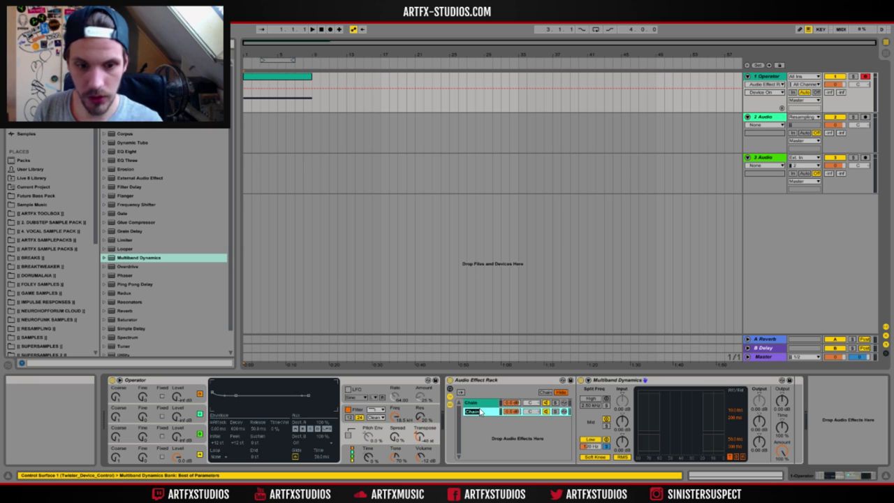
{"action": "type", "text": "sub"}
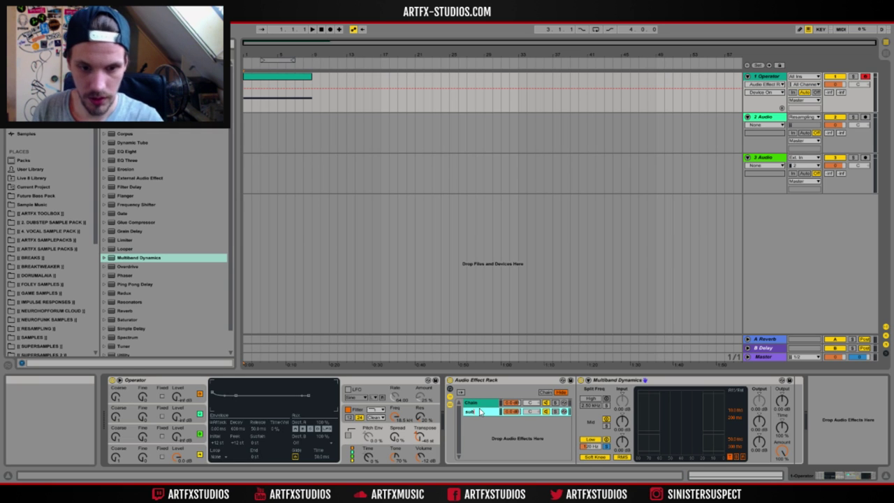
{"action": "key", "text": "Return"}
{"action": "left_click", "coordinate": [476, 404]}
{"action": "key", "text": "ctrl+r"}
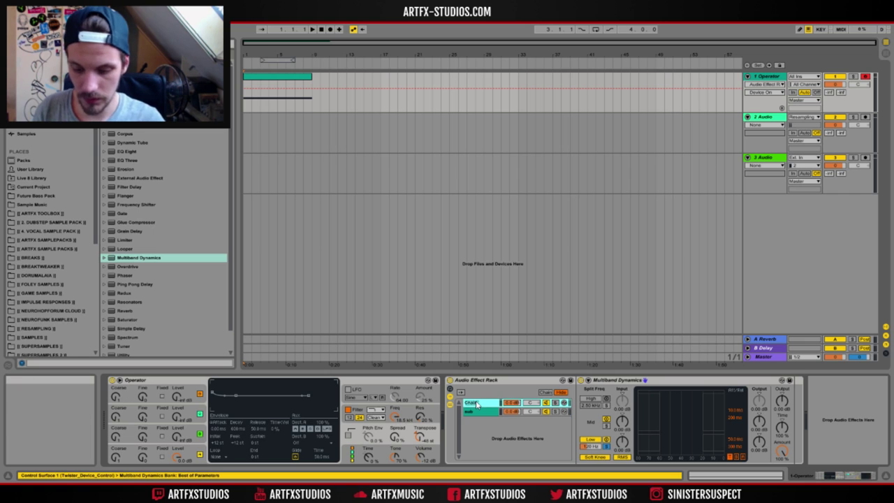
{"action": "type", "text": "mids"}
{"action": "key", "text": "Return"}
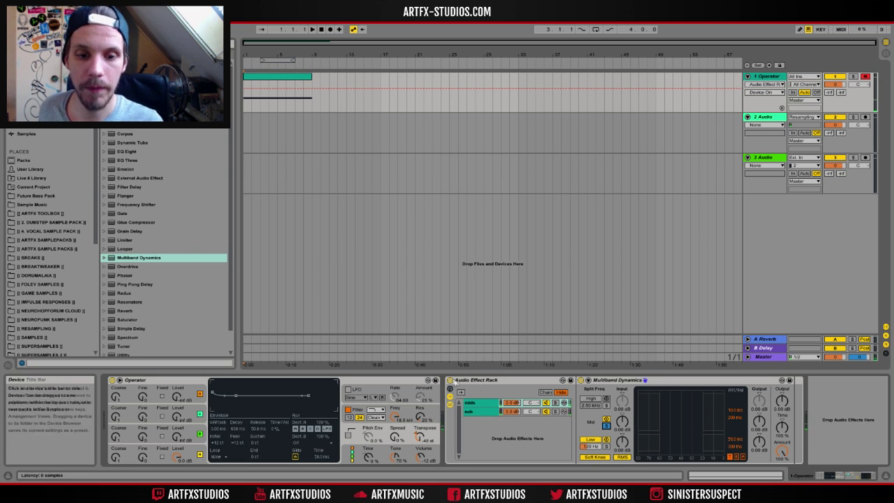
{"action": "left_click", "coordinate": [450, 381]}
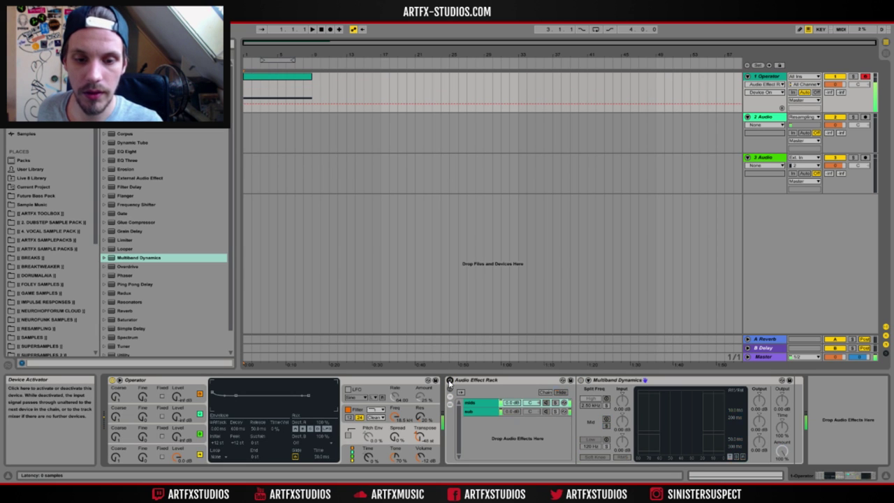
{"action": "left_click", "coordinate": [450, 381]}
{"action": "left_click", "coordinate": [449, 381]}
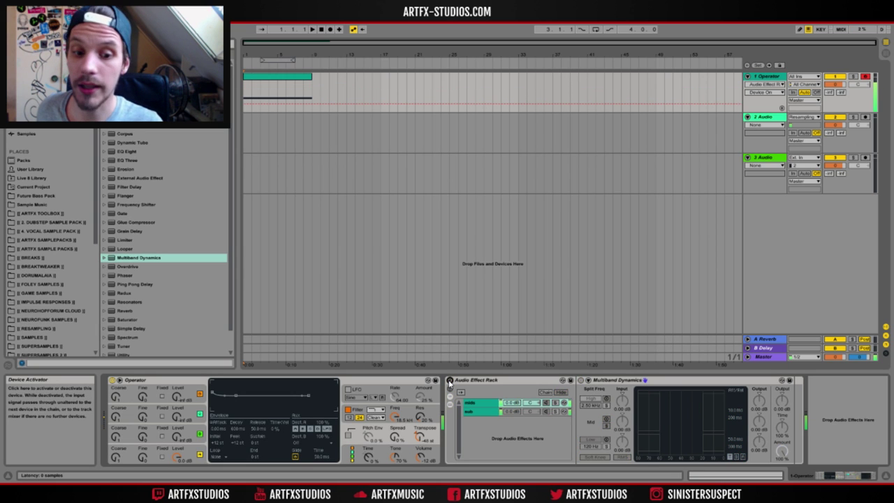
{"action": "left_click", "coordinate": [450, 380]}
{"action": "left_click", "coordinate": [450, 381]}
{"action": "left_click", "coordinate": [450, 381]}
{"action": "left_click", "coordinate": [450, 381]}
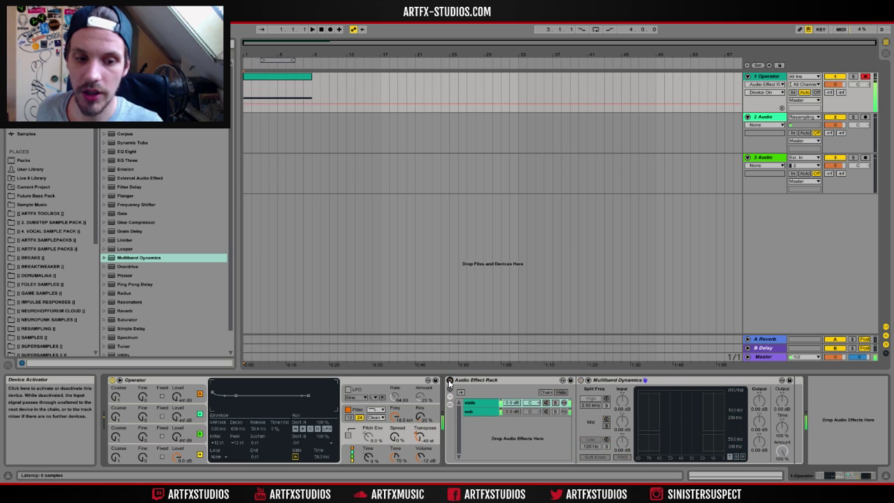
{"action": "left_click", "coordinate": [450, 381]}
{"action": "left_click", "coordinate": [450, 381]}
{"action": "left_click", "coordinate": [450, 381]}
{"action": "left_click", "coordinate": [449, 380]}
{"action": "left_click", "coordinate": [450, 381]}
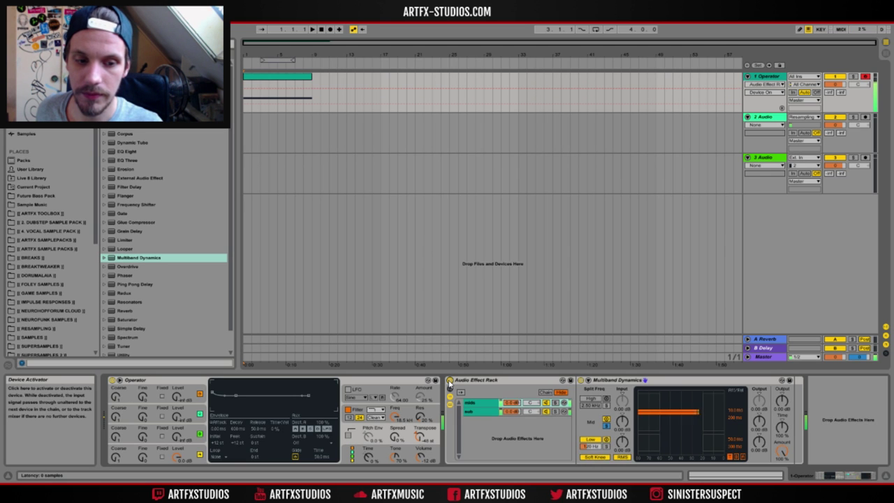
{"action": "left_click", "coordinate": [450, 381]}
{"action": "left_click", "coordinate": [450, 381]}
{"action": "left_click", "coordinate": [450, 380]}
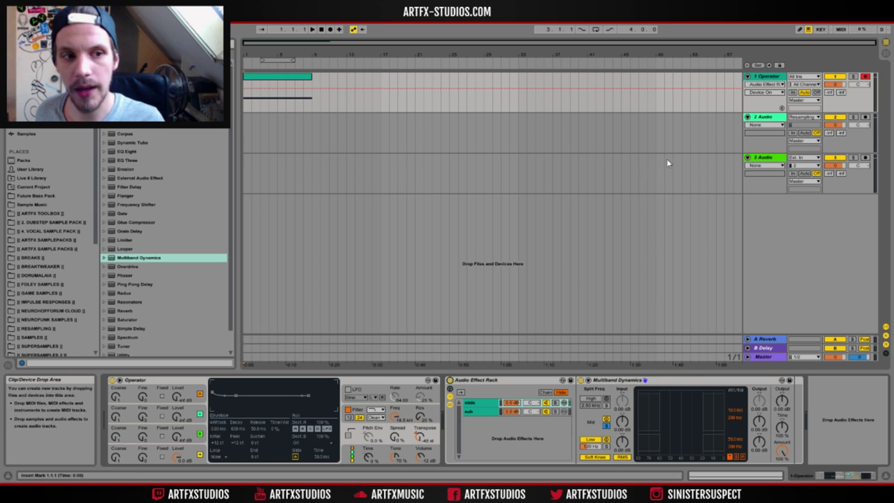
{"action": "key", "text": "Down"}
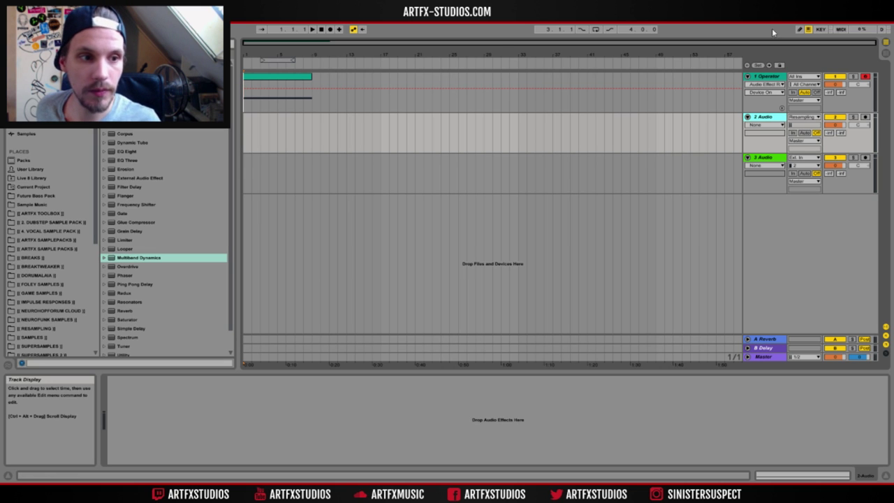
Arm the 2 Audio track and record the Operator's resampled output in Arrangement view
{"action": "left_click", "coordinate": [865, 116]}
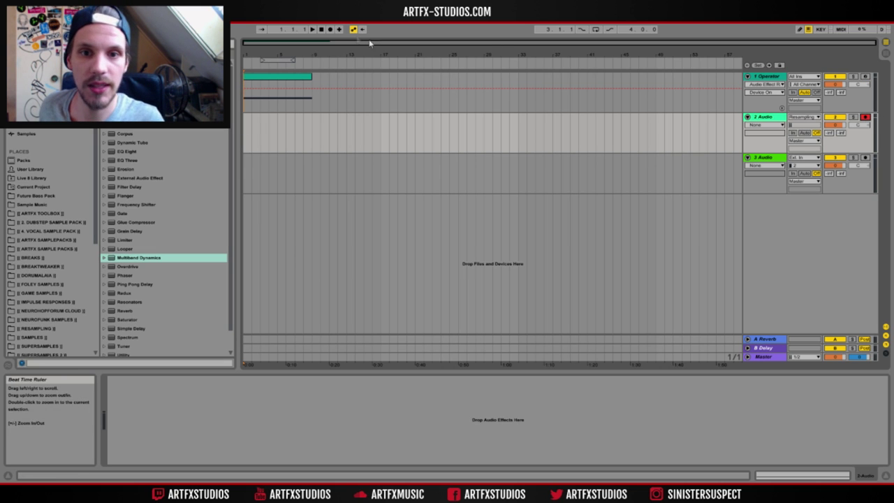
{"action": "left_click", "coordinate": [329, 30]}
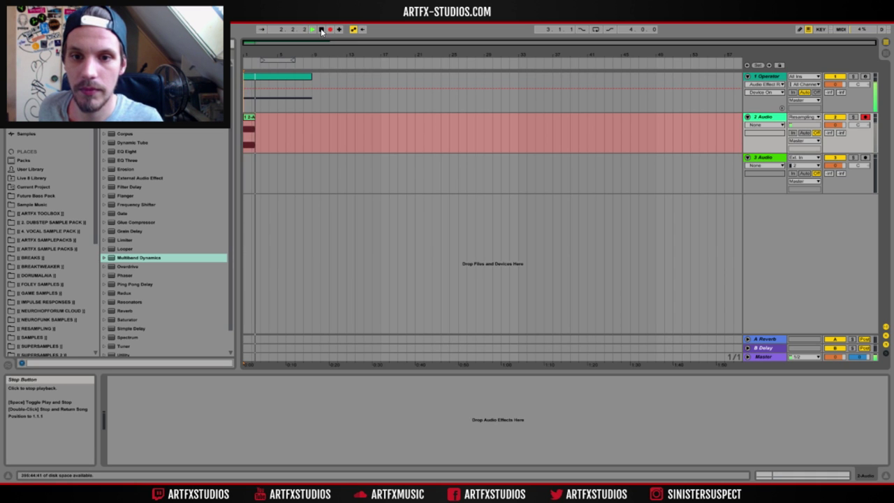
{"action": "left_click", "coordinate": [322, 29]}
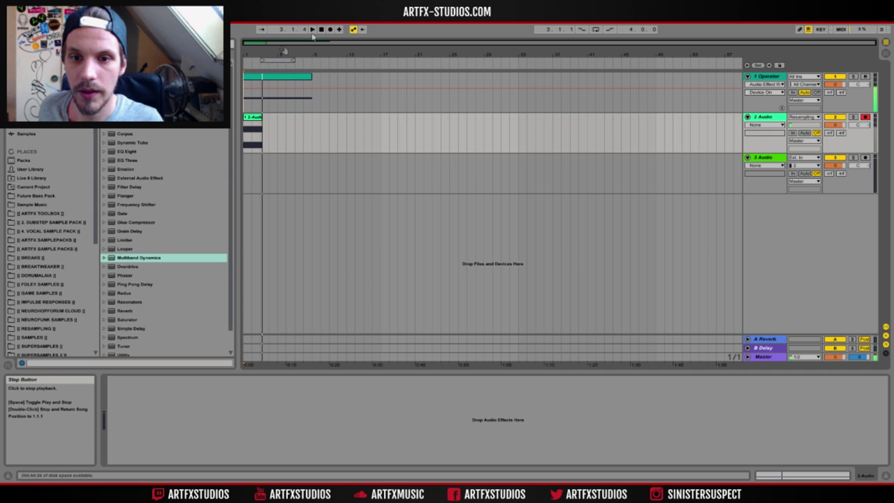
Zoom in and enlarge the 2 Audio waveform, then undo the resampled clip
{"action": "left_click_drag", "start_coordinate": [315, 54], "coordinate": [314, 241]}
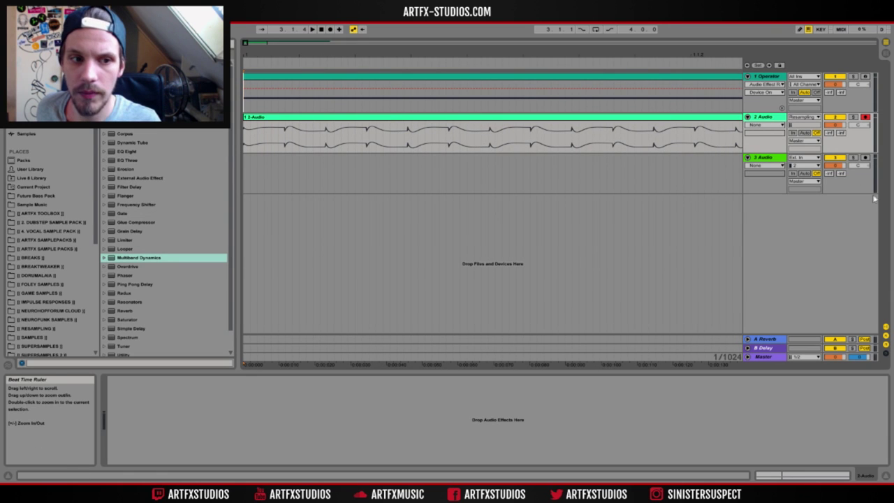
{"action": "left_click_drag", "start_coordinate": [784, 153], "coordinate": [786, 308]}
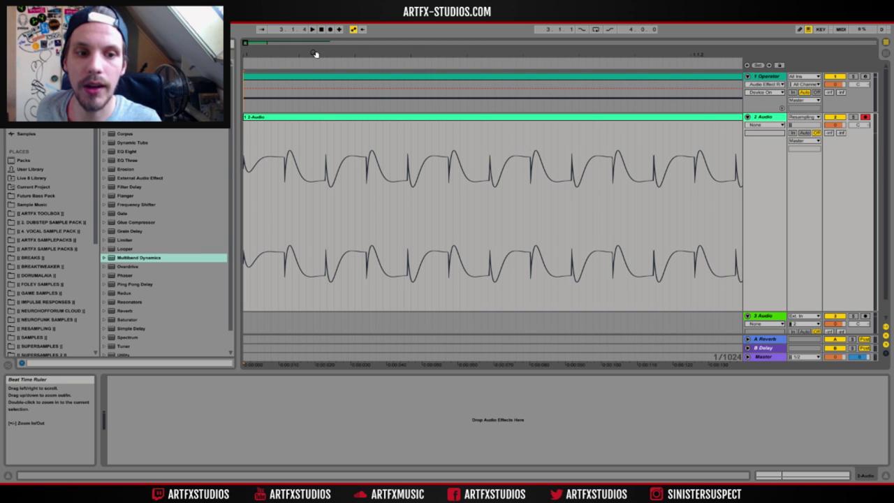
{"action": "key", "text": "ctrl+z"}
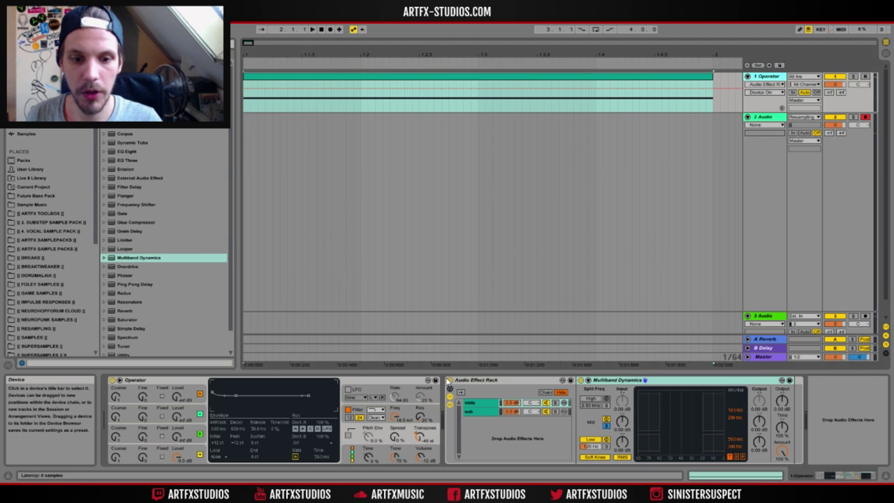
{"action": "left_click", "coordinate": [448, 381]}
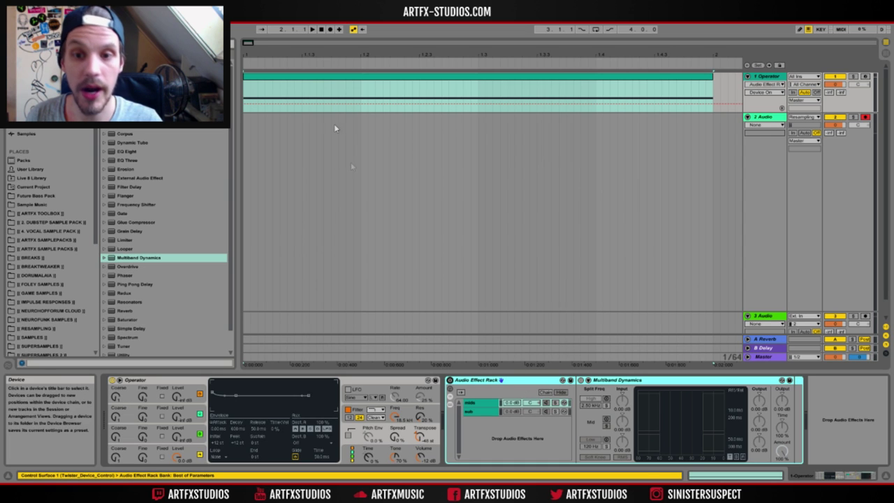
{"action": "left_click", "coordinate": [331, 31]}
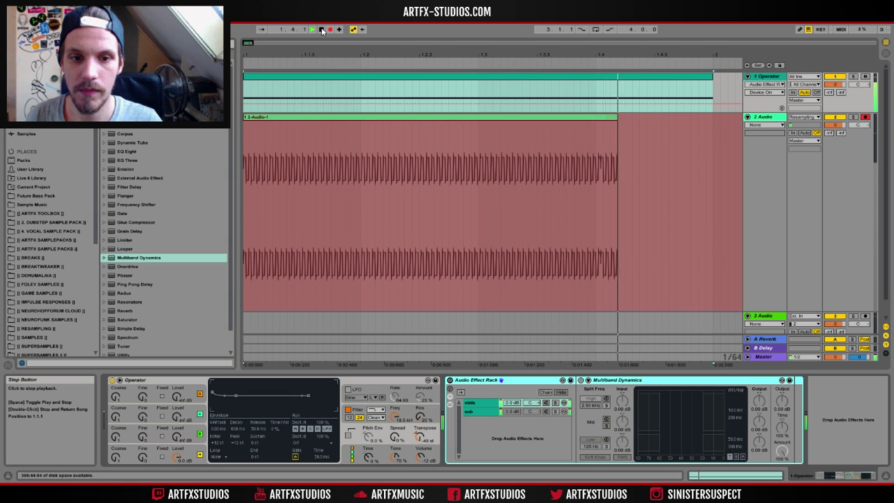
{"action": "left_click", "coordinate": [322, 31]}
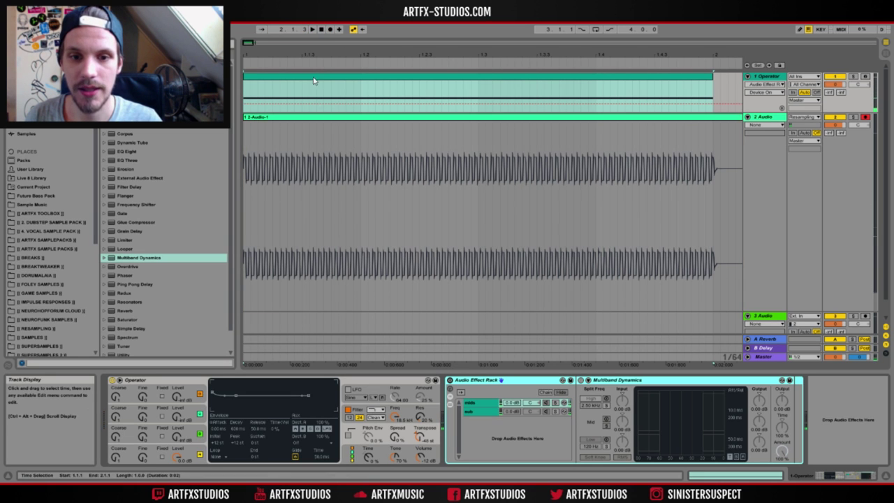
{"action": "key", "text": "plus"}
{"action": "key", "text": "plus"}
{"action": "key", "text": "plus"}
{"action": "key", "text": "plus"}
{"action": "key", "text": "plus"}
{"action": "key", "text": "plus"}
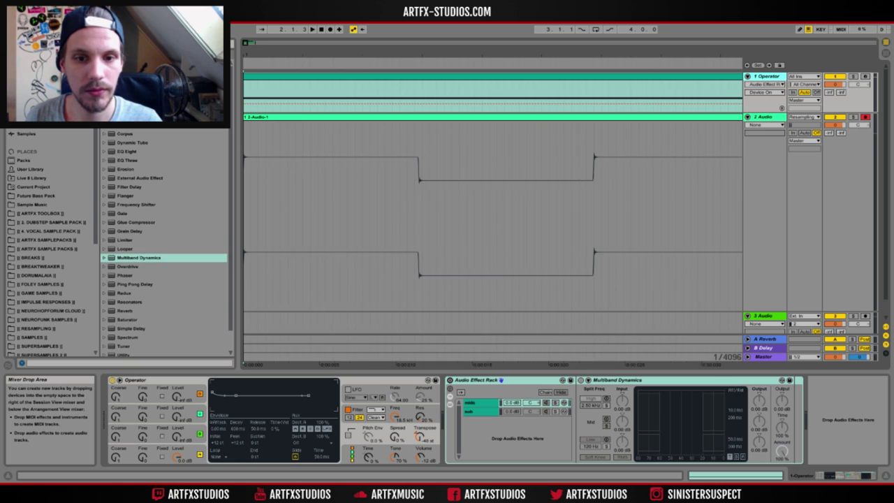
{"action": "key", "text": "minus"}
{"action": "key", "text": "minus"}
{"action": "key", "text": "minus"}
{"action": "key", "text": "minus"}
{"action": "key", "text": "minus"}
{"action": "key", "text": "minus"}
{"action": "key", "text": "minus"}
{"action": "key", "text": "ctrl+z"}
{"action": "left_click", "coordinate": [594, 428]}
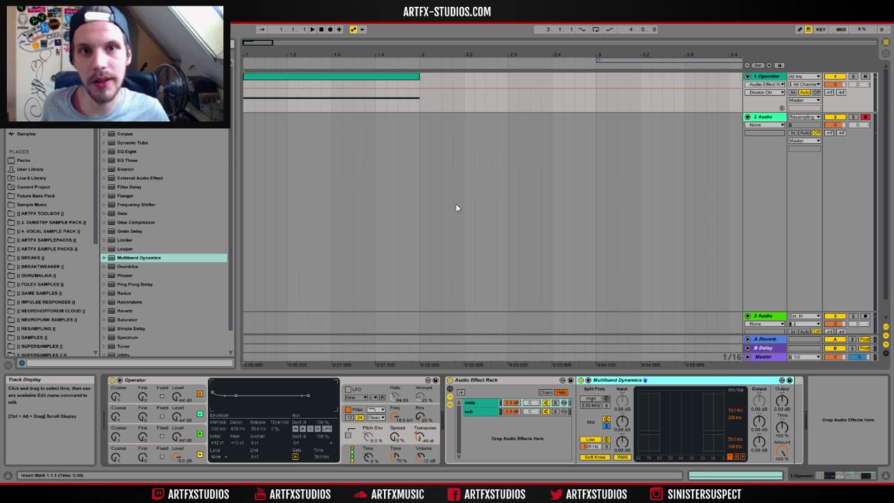
{"action": "key", "text": "Delete"}
{"action": "left_click", "coordinate": [456, 207]}
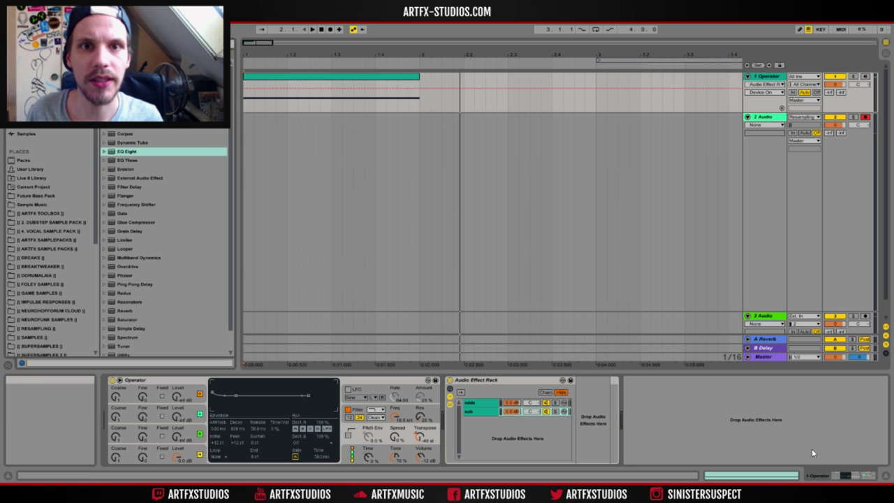
Restore Multiband Dynamics with undo and drag FabFilter Pro-Q 2 into the rack's sub chain
{"action": "key", "text": "ctrl+z"}
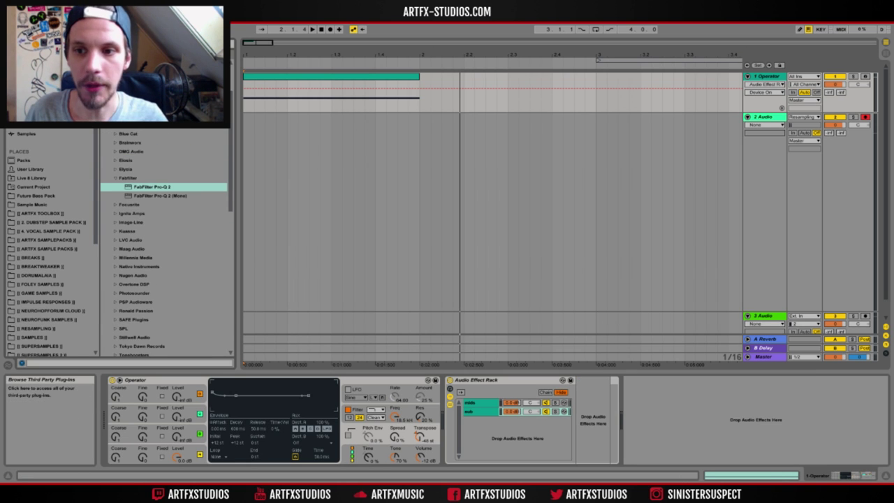
{"action": "mouse_move", "coordinate": [151, 187]}
{"action": "left_mouse_down"}
{"action": "mouse_move", "coordinate": [405, 303]}
{"action": "mouse_move", "coordinate": [595, 413]}
{"action": "left_mouse_up"}
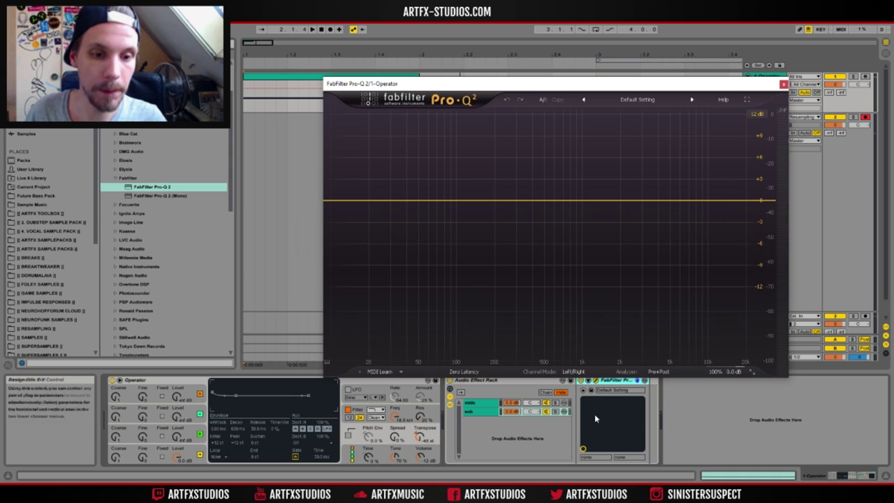
Create a Pro-Q 2 band and set its frequency to 120 Hz
{"action": "left_click", "coordinate": [449, 203]}
{"action": "double_click", "coordinate": [449, 329]}
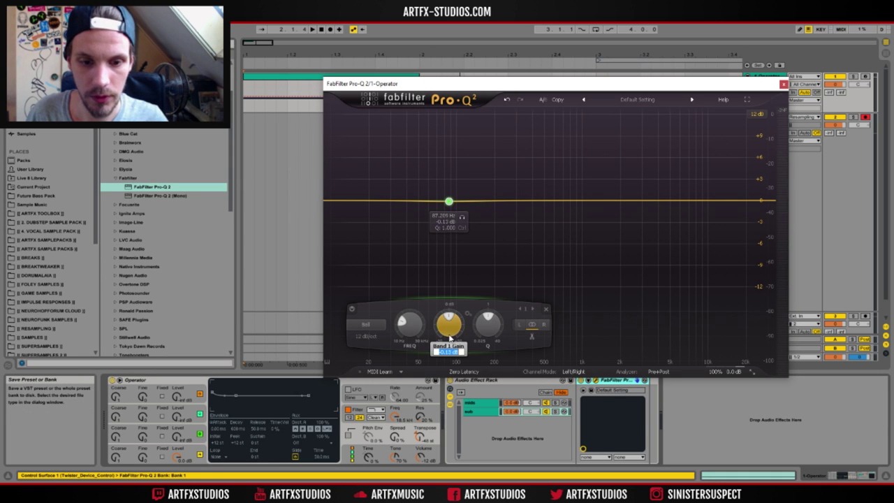
{"action": "key", "text": "Return"}
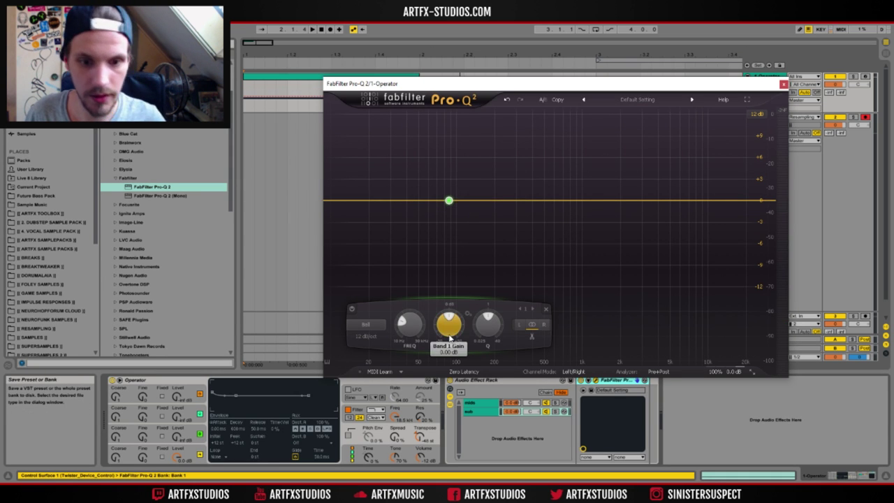
{"action": "double_click", "coordinate": [411, 326]}
{"action": "type", "text": "120"}
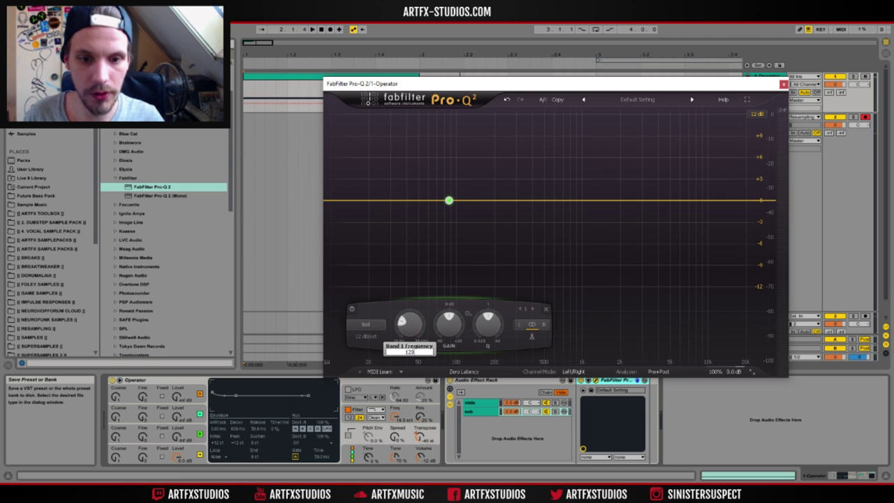
{"action": "key", "text": "Return"}
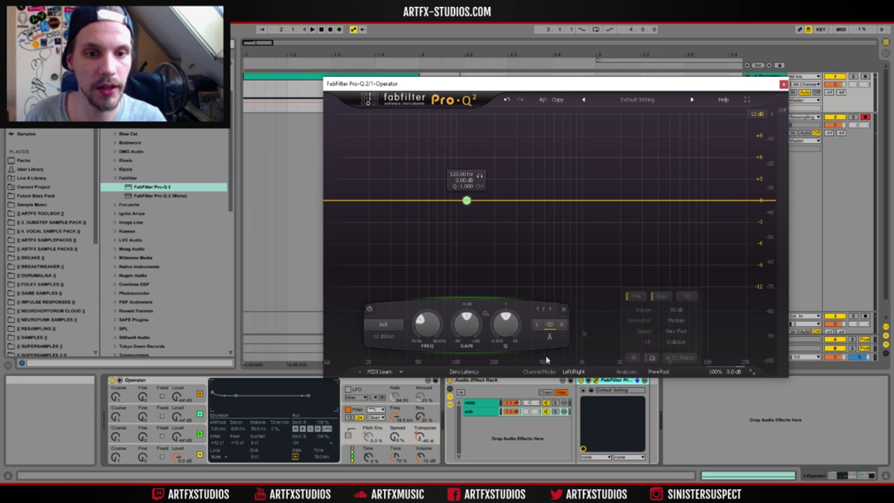
Make the band a High Cut filter with a 36 dB/oct slope
{"action": "left_click", "coordinate": [383, 326]}
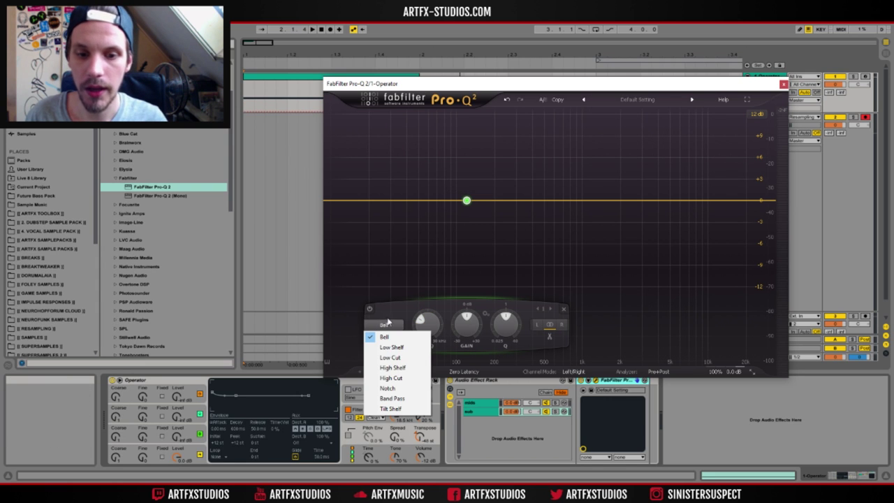
{"action": "left_click", "coordinate": [392, 379]}
{"action": "left_click", "coordinate": [385, 337]}
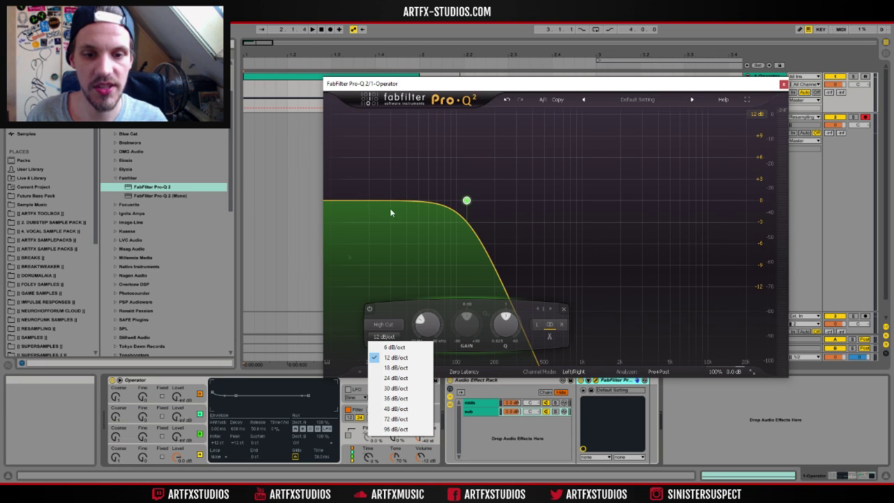
{"action": "left_click", "coordinate": [396, 399]}
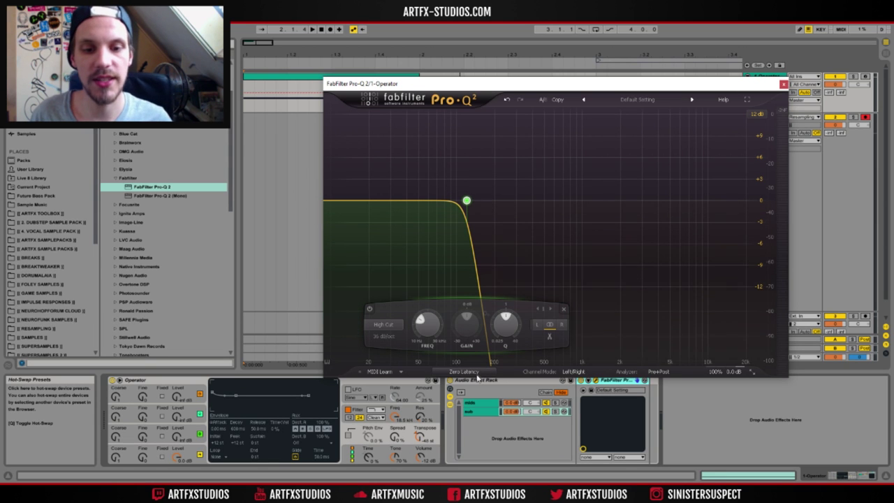
{"action": "mouse_move", "coordinate": [475, 374]}
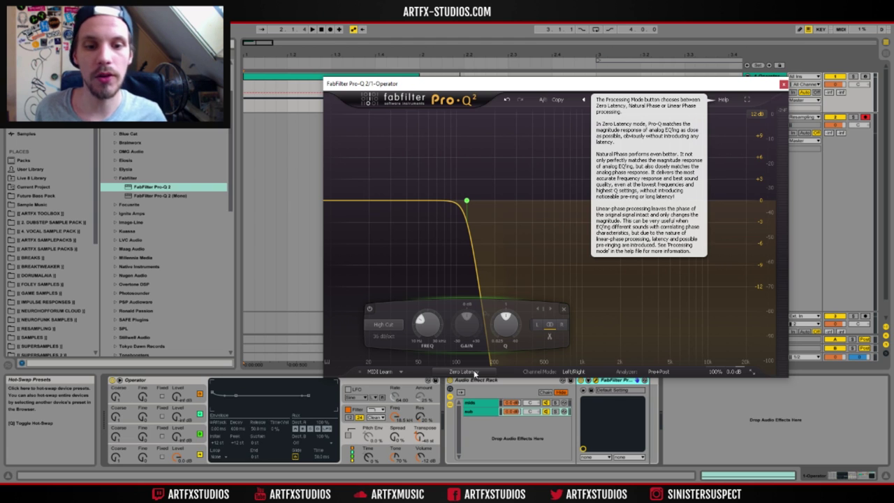
Switch the Pro-Q 2 processing mode from Zero Latency to Linear Phase
{"action": "left_click", "coordinate": [475, 374]}
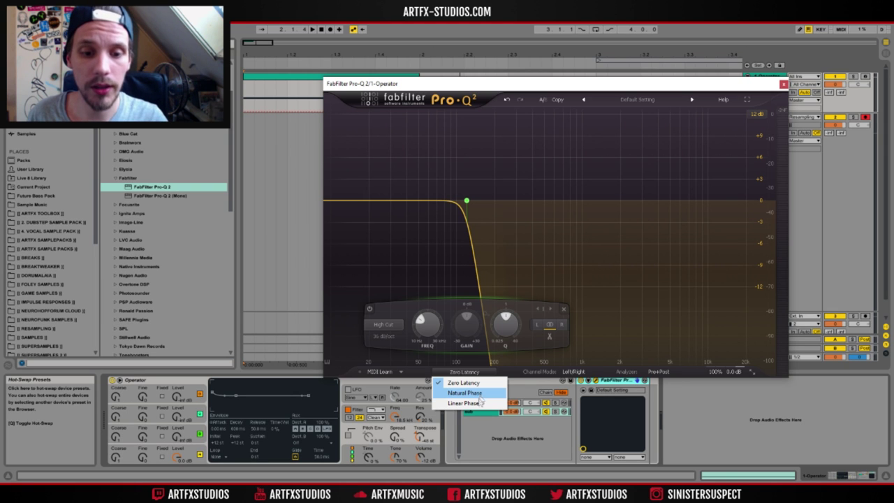
{"action": "left_click", "coordinate": [478, 404]}
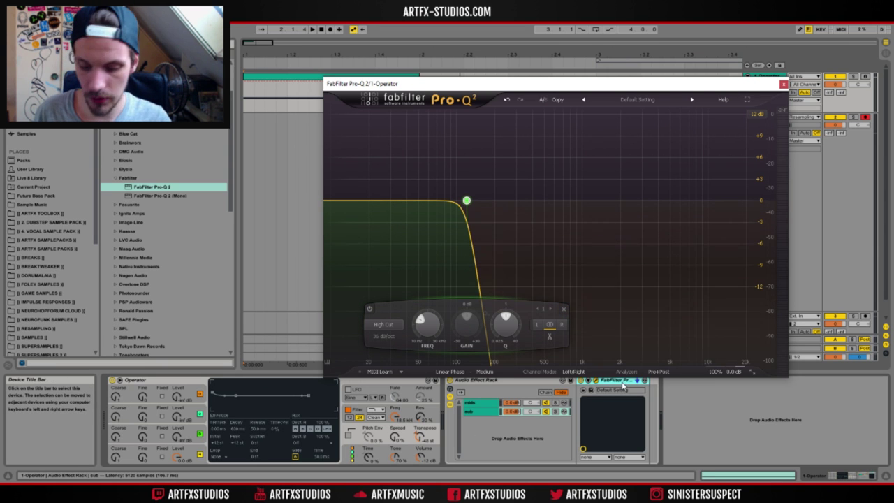
Copy Pro-Q 2 into the mids chain and change its 120 Hz band to Low Cut
{"action": "left_click_drag", "start_coordinate": [624, 385], "coordinate": [615, 420]}
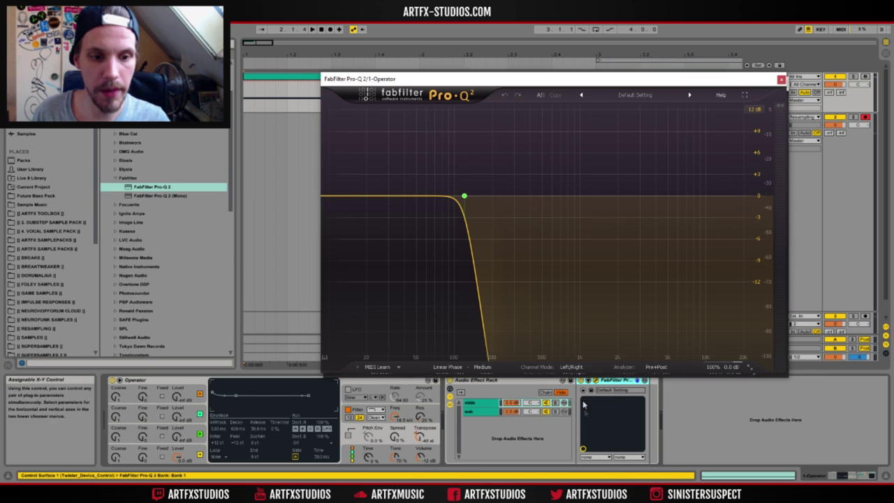
{"action": "left_click", "coordinate": [464, 196]}
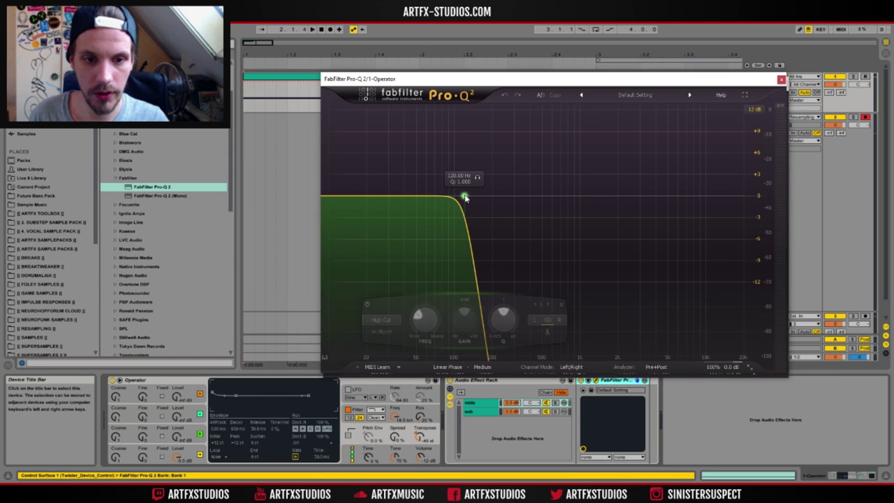
{"action": "left_click", "coordinate": [381, 320]}
{"action": "left_click", "coordinate": [385, 354]}
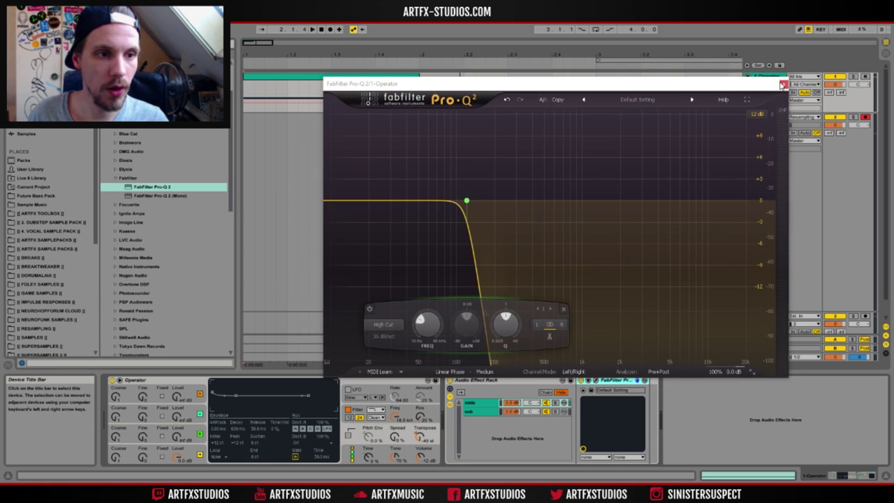
{"action": "left_click", "coordinate": [784, 85]}
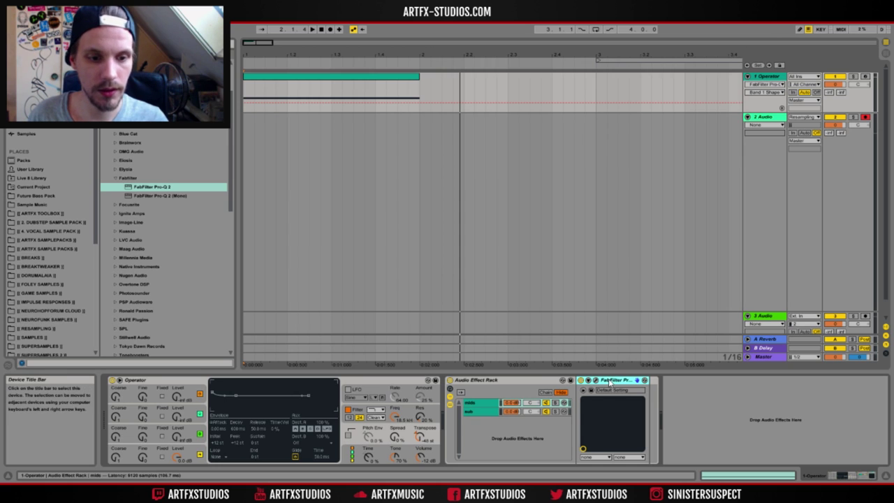
{"action": "left_click", "coordinate": [489, 384]}
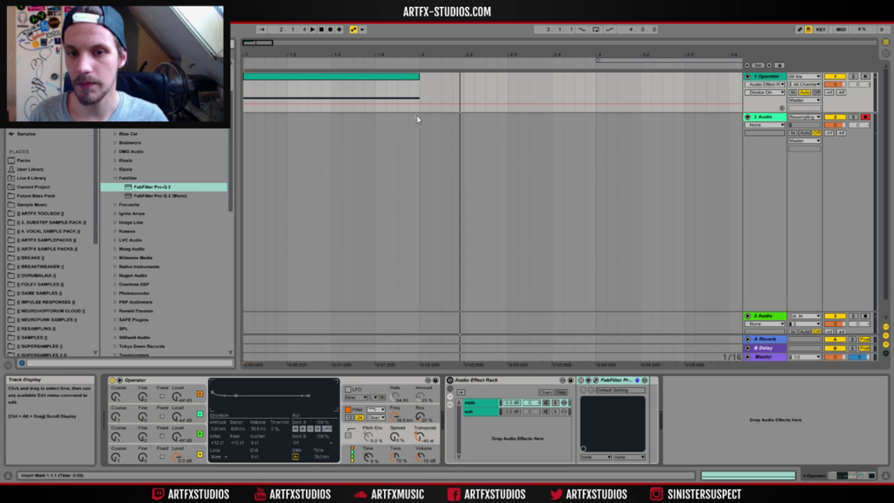
{"action": "left_click", "coordinate": [264, 84]}
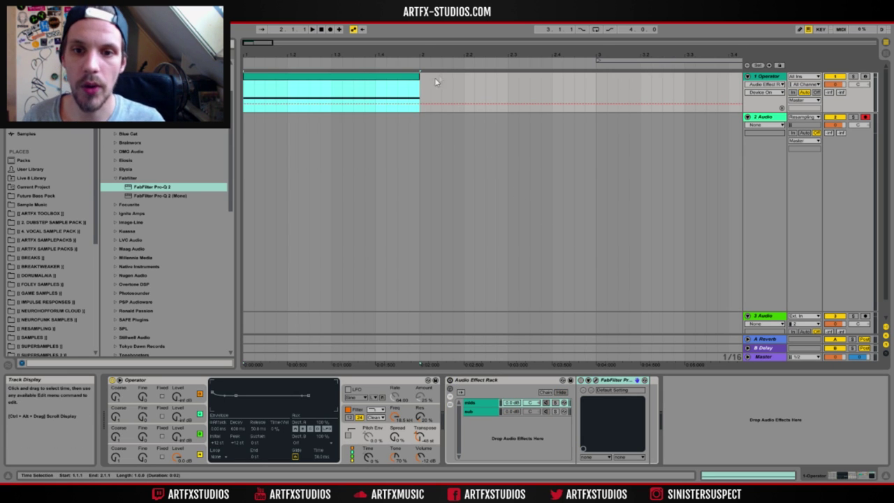
{"action": "key", "text": "space"}
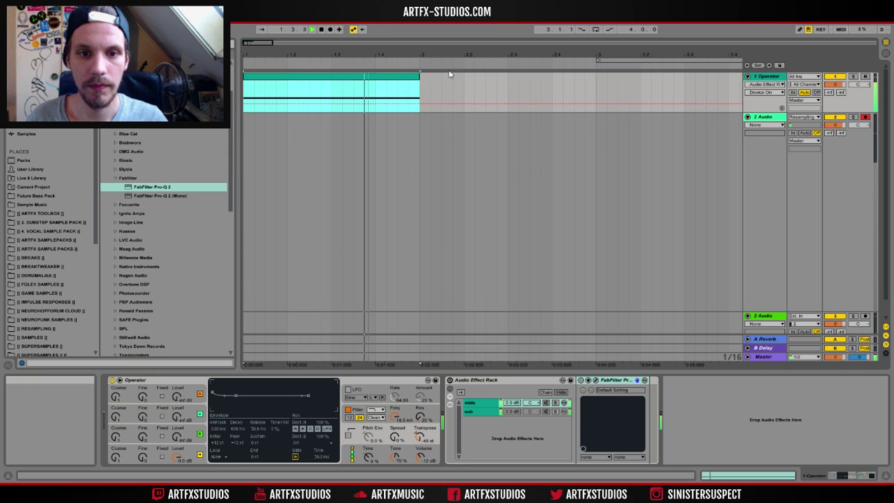
{"action": "key", "text": "space"}
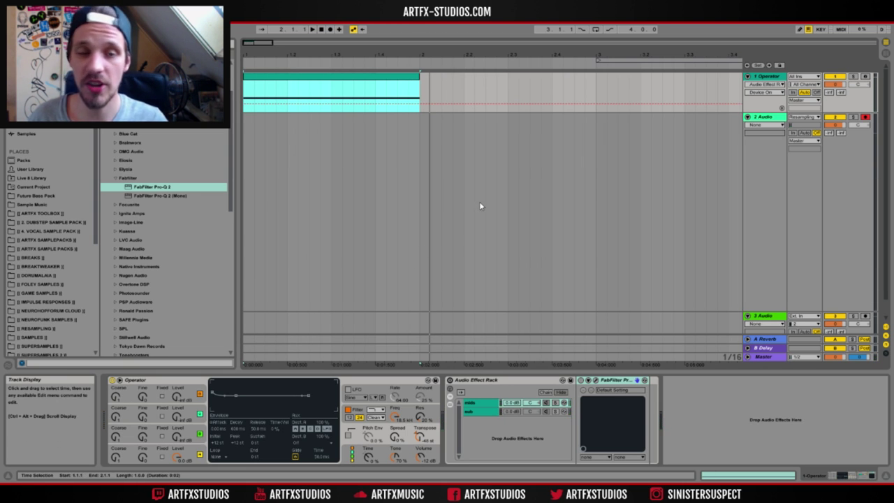
{"action": "key", "text": "space"}
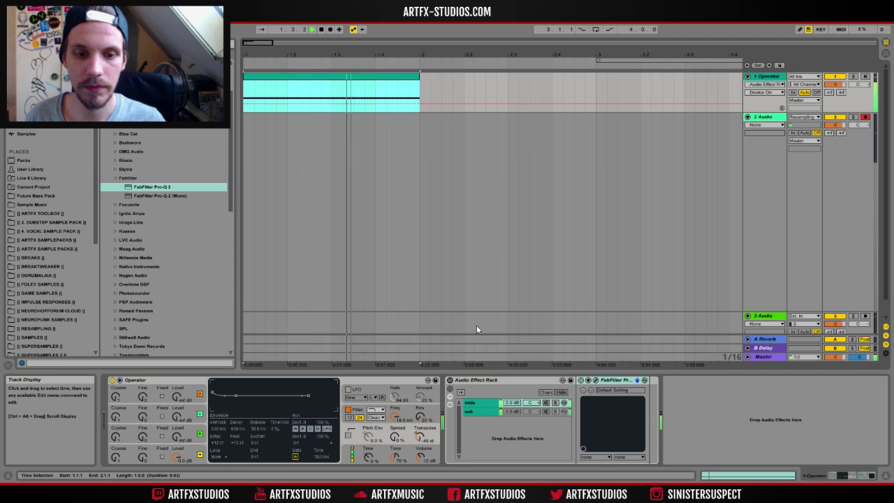
{"action": "key", "text": "space"}
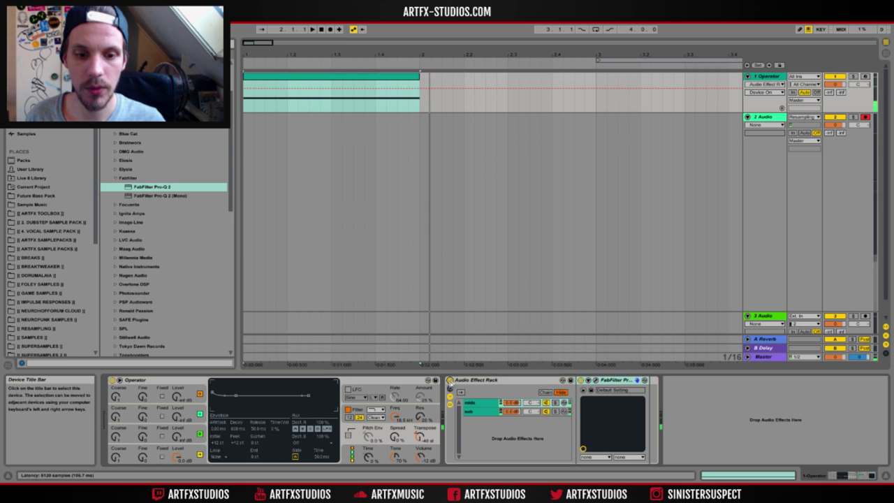
{"action": "key", "text": "space"}
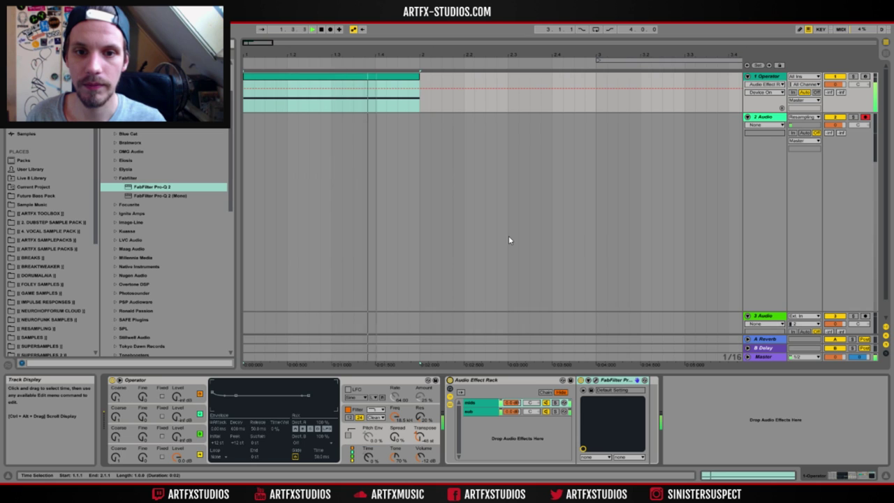
{"action": "key", "text": "space"}
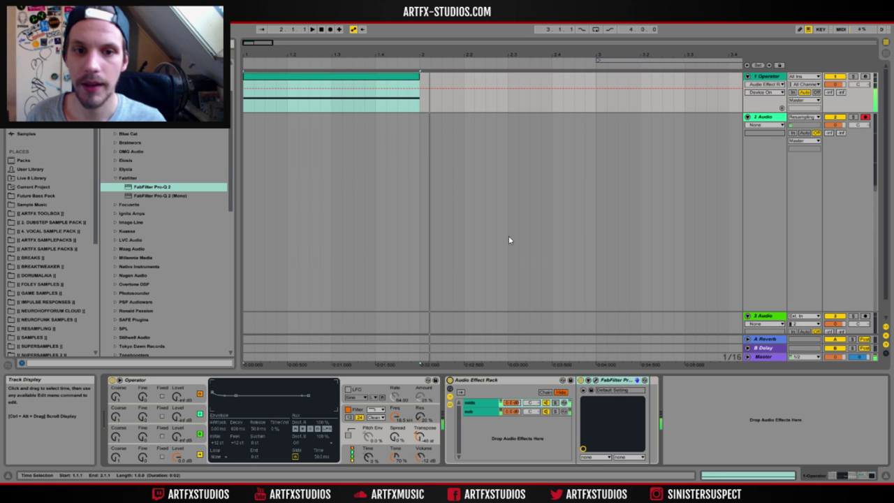
{"action": "left_click", "coordinate": [330, 29]}
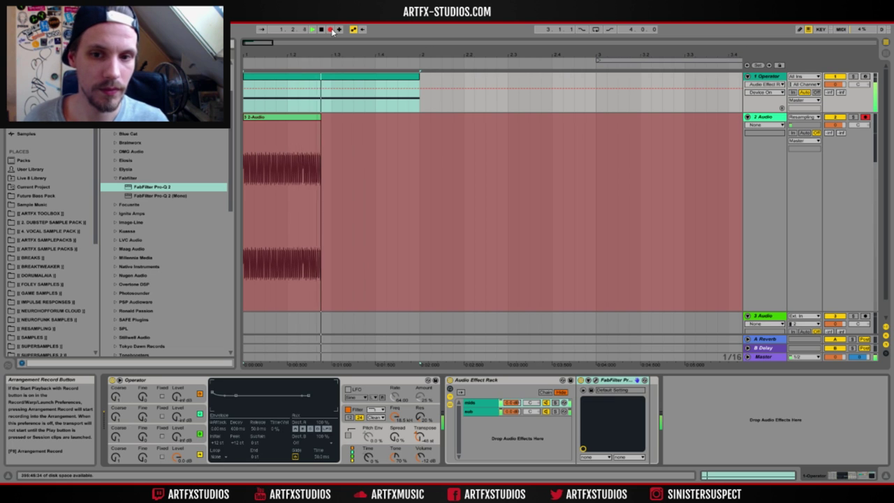
Stop the resampling recording, zoom into the square-wave cycles, and select the mids chain
{"action": "key", "text": "space"}
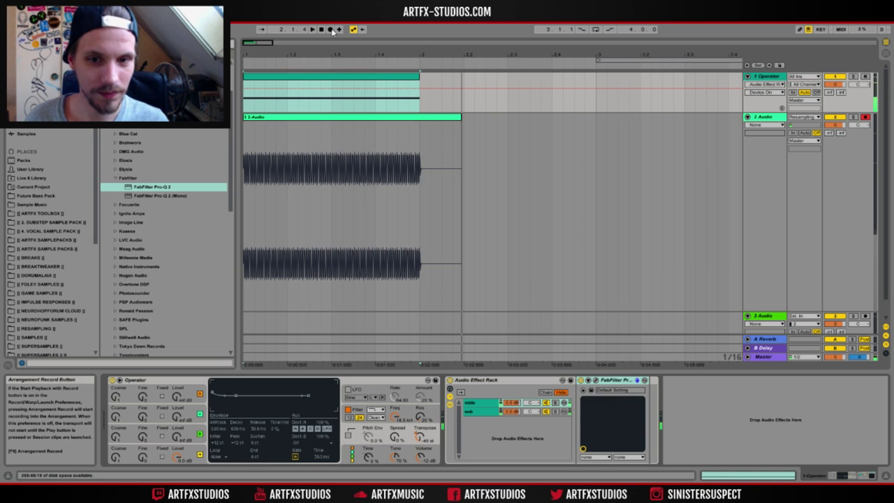
{"action": "left_click_drag", "start_coordinate": [421, 364], "coordinate": [422, 395]}
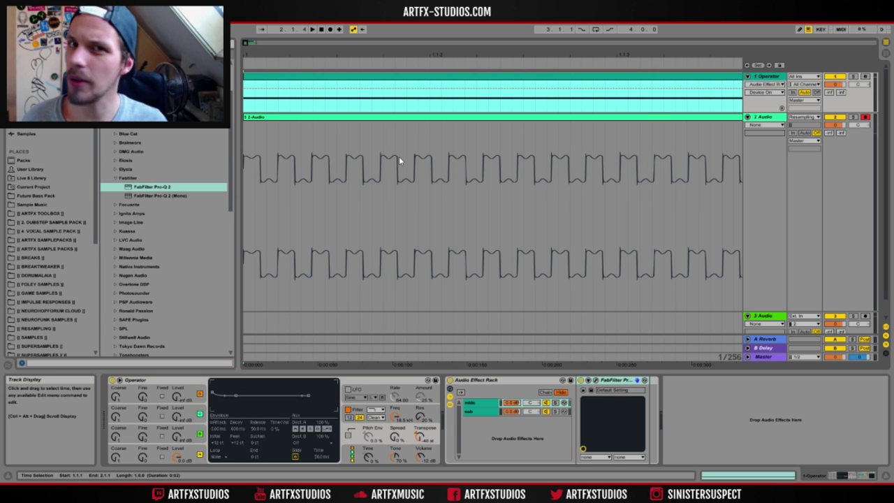
{"action": "left_click", "coordinate": [596, 383]}
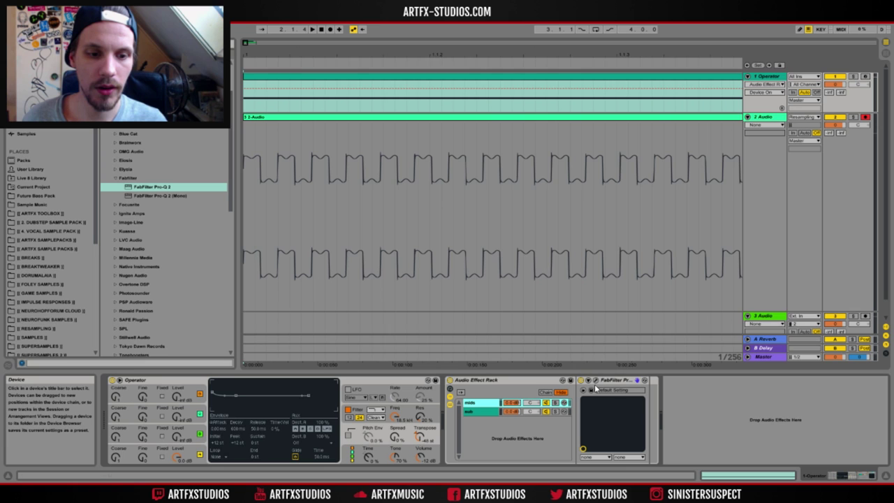
Set Linear Phase quality to Very High on both the mids and sub Pro-Q 2 filters
{"action": "left_click", "coordinate": [596, 381]}
{"action": "left_click", "coordinate": [483, 366]}
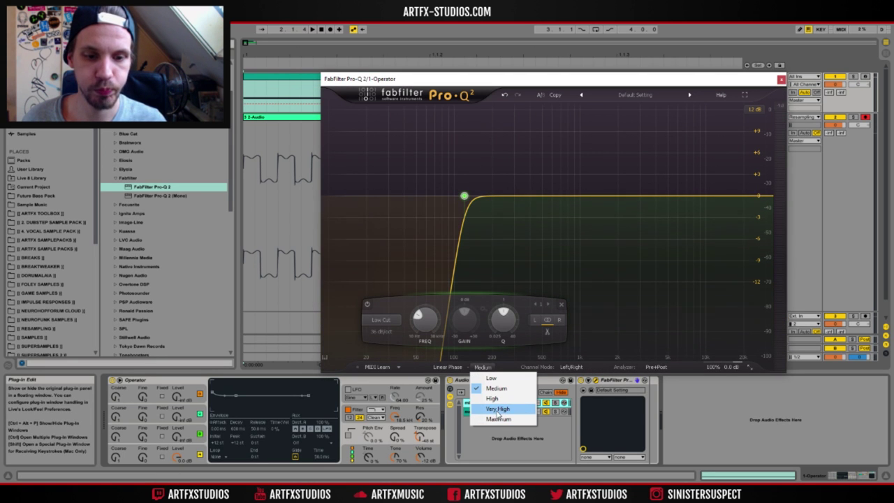
{"action": "left_click", "coordinate": [496, 409]}
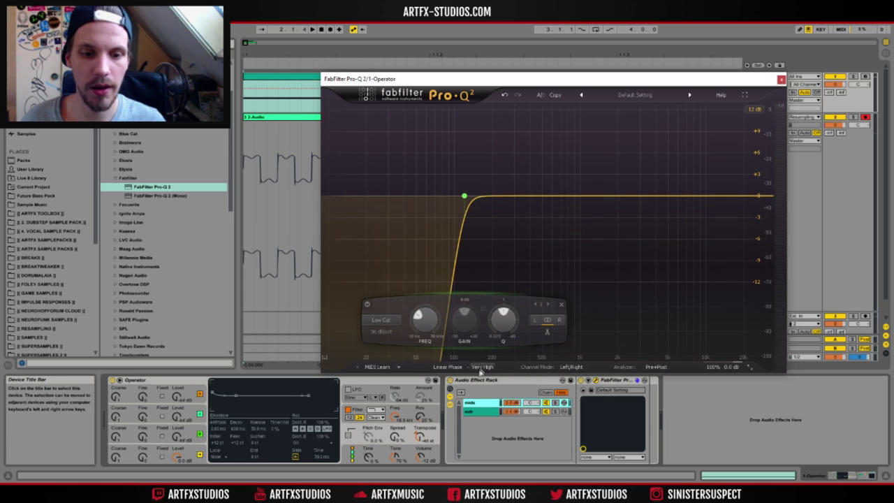
{"action": "left_click", "coordinate": [492, 412]}
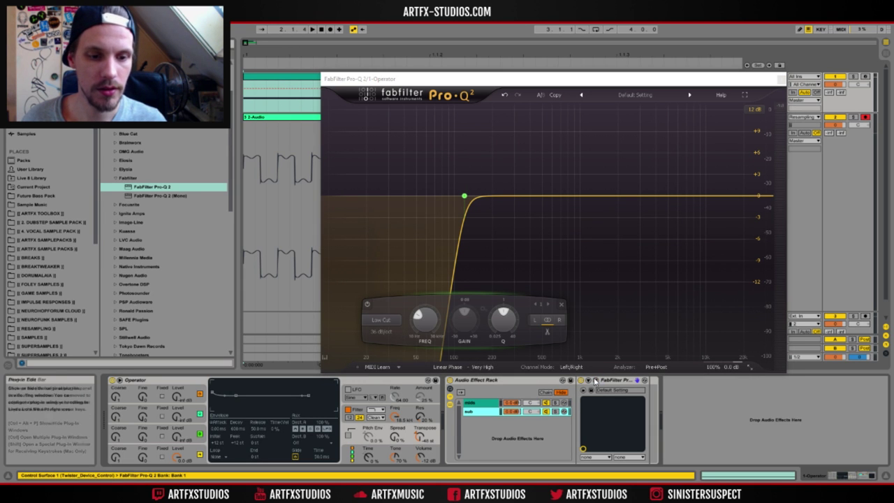
{"action": "left_click", "coordinate": [597, 380]}
{"action": "left_click", "coordinate": [485, 372]}
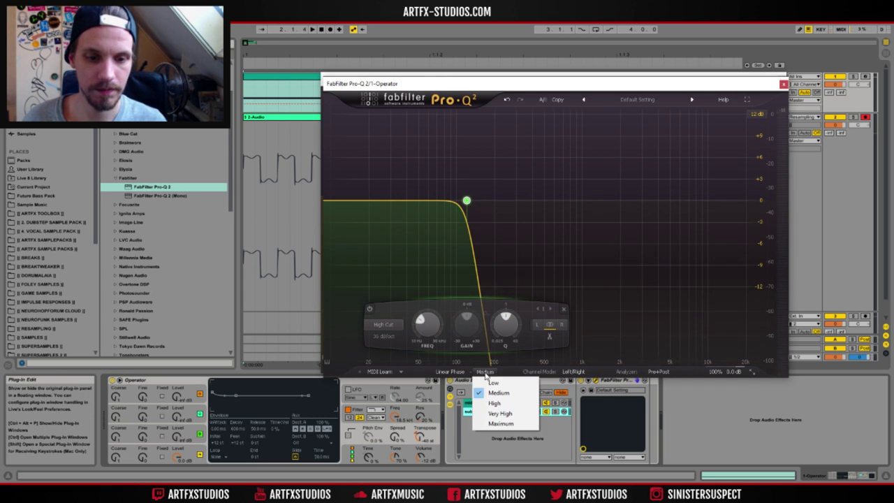
{"action": "left_click", "coordinate": [513, 415]}
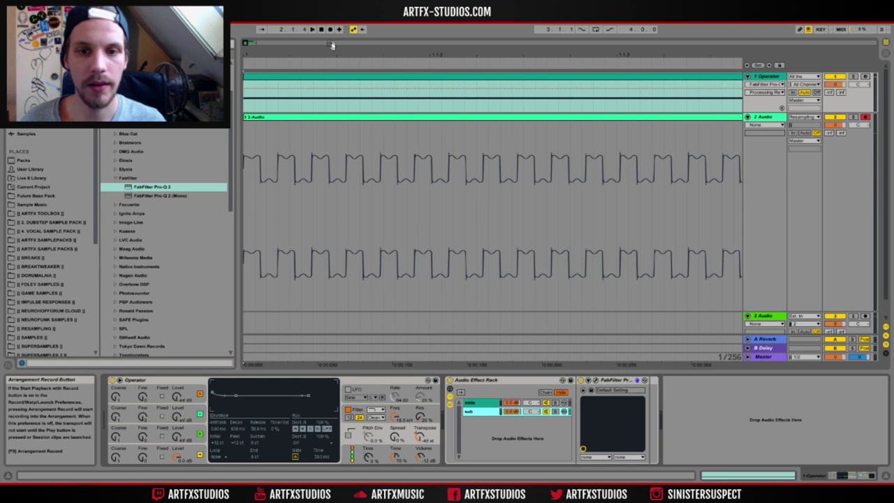
Record a fresh resampled take, zoom in on its waveform, and reopen the sub Pro-Q 2
{"action": "mouse_move", "coordinate": [305, 48]}
{"action": "left_mouse_down"}
{"action": "mouse_move", "coordinate": [305, 57]}
{"action": "mouse_move", "coordinate": [256, 44]}
{"action": "left_mouse_up"}
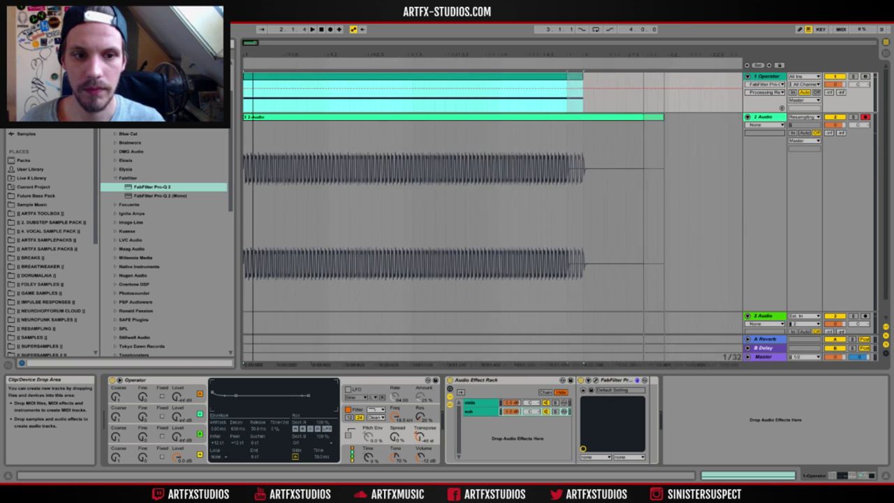
{"action": "left_click", "coordinate": [321, 30]}
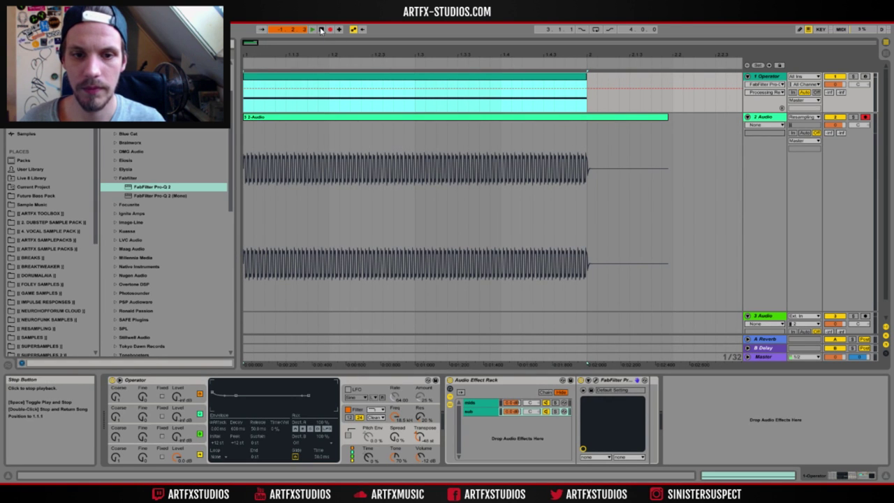
{"action": "key", "text": "space"}
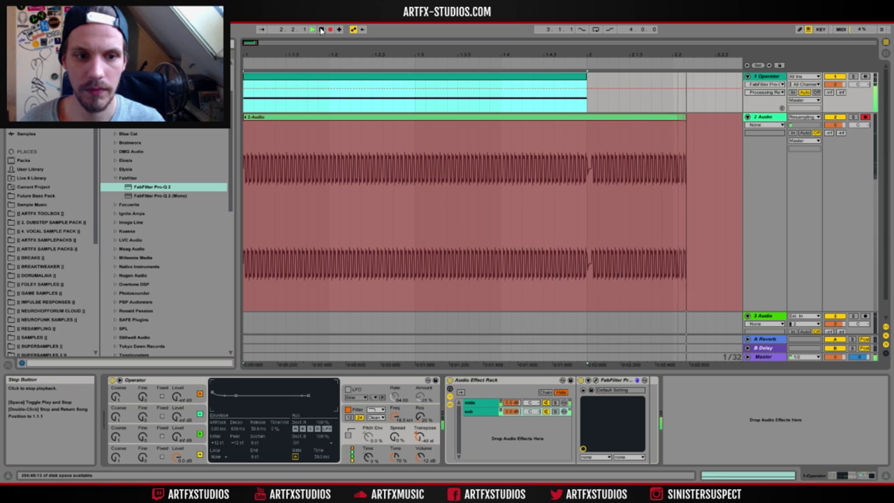
{"action": "left_click", "coordinate": [321, 30]}
{"action": "left_click_drag", "start_coordinate": [254, 55], "coordinate": [256, 99]}
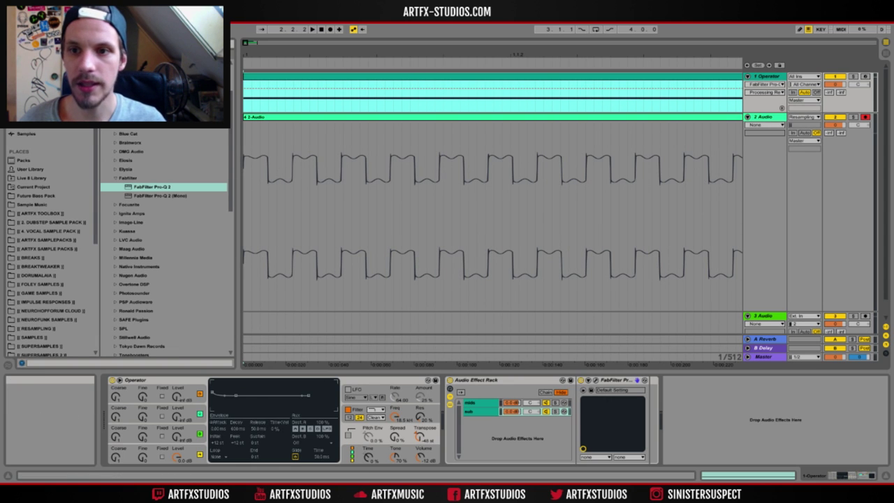
{"action": "left_click", "coordinate": [594, 382]}
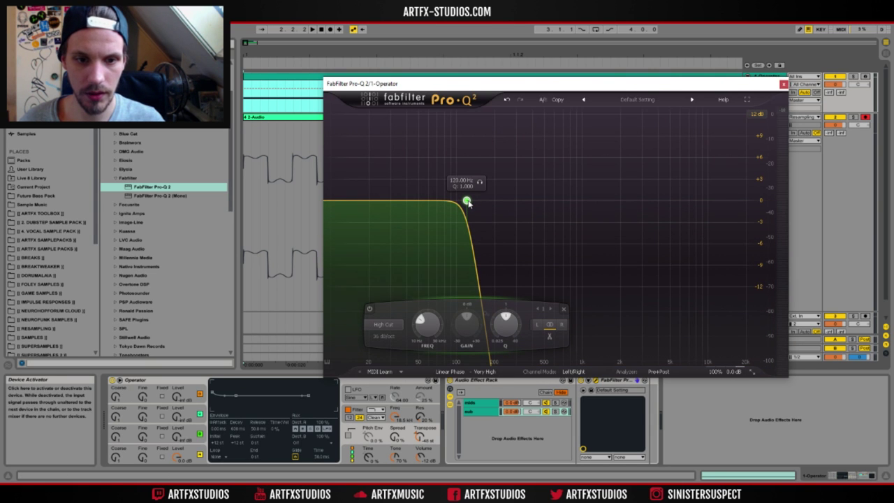
Set the sub's high cut and the mids' low cut slopes to 96 dB/oct
{"action": "left_click", "coordinate": [384, 336]}
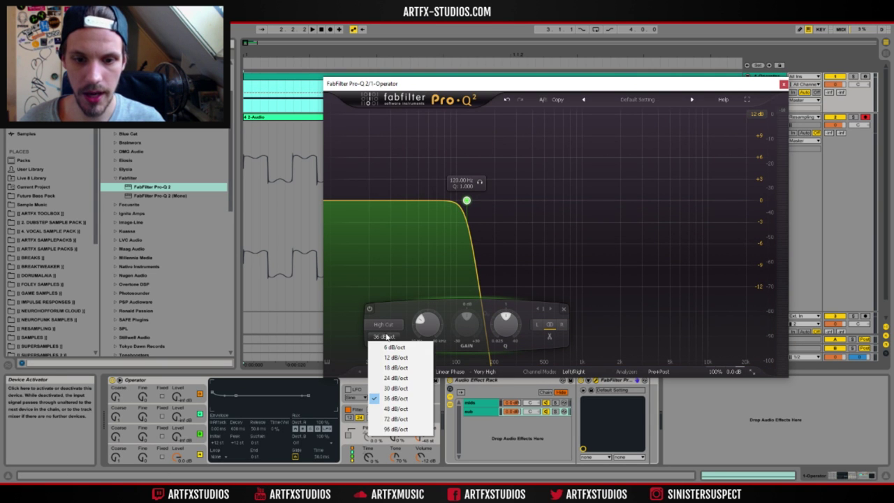
{"action": "left_click", "coordinate": [394, 429]}
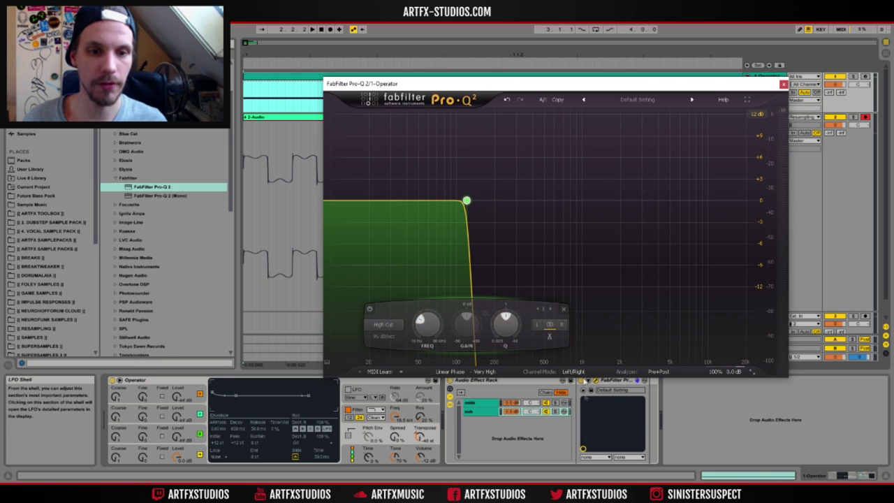
{"action": "left_click", "coordinate": [477, 402]}
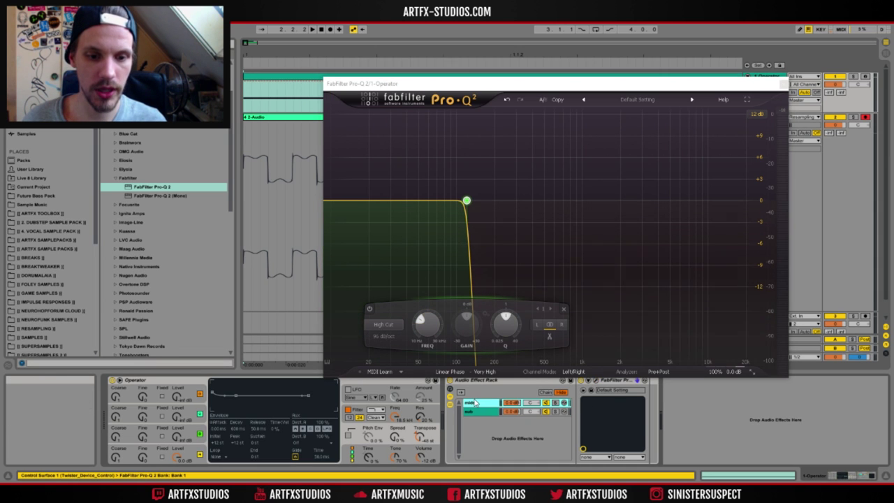
{"action": "left_click", "coordinate": [592, 381]}
{"action": "left_click", "coordinate": [381, 331]}
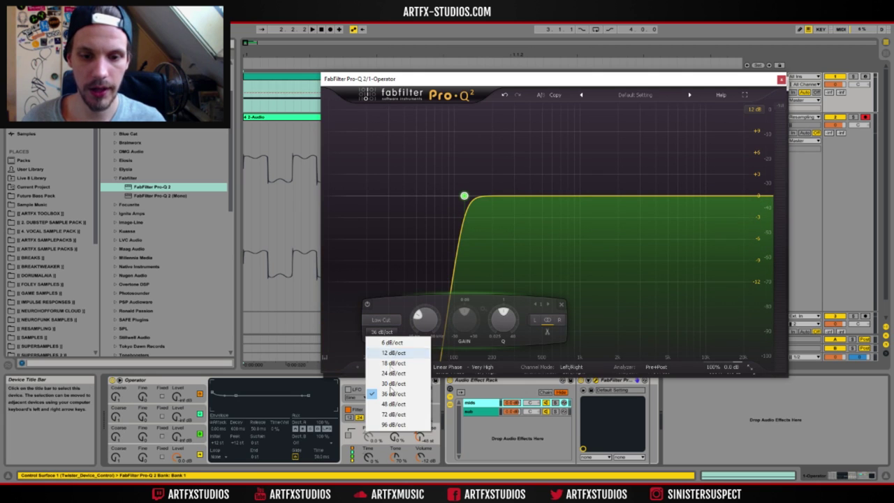
{"action": "left_click", "coordinate": [395, 429]}
Close both Pro-Q 2 windows and record a new resampled take
{"action": "left_click", "coordinate": [781, 78]}
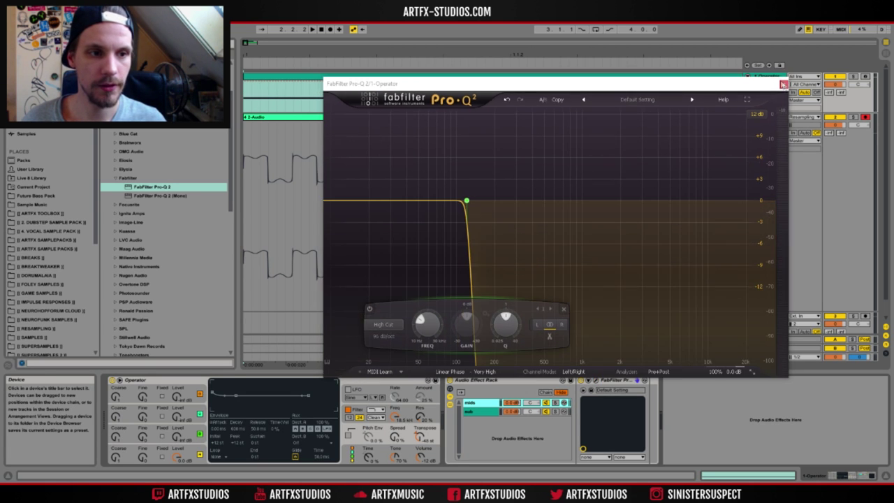
{"action": "left_click", "coordinate": [503, 104]}
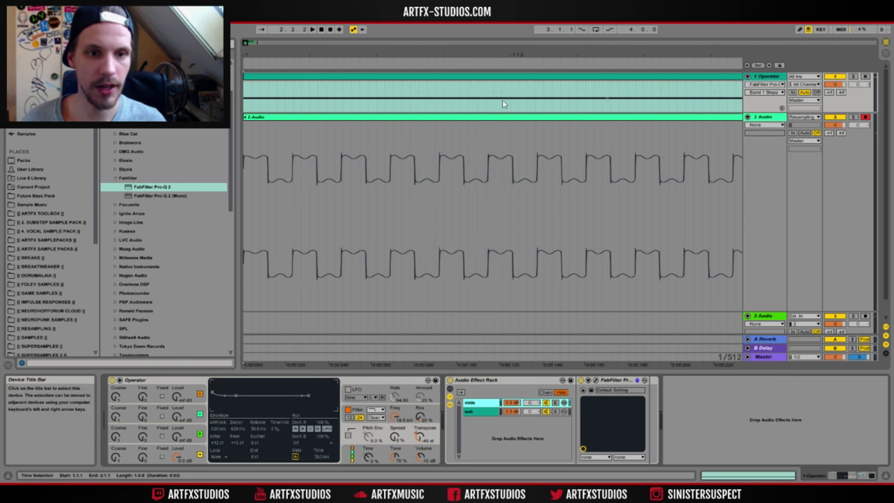
{"action": "left_click", "coordinate": [321, 29]}
{"action": "left_click", "coordinate": [331, 30]}
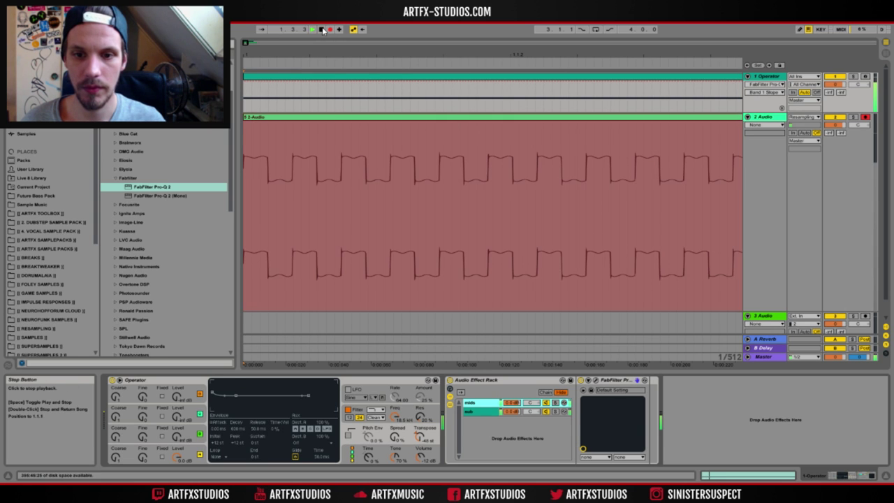
{"action": "left_click", "coordinate": [322, 29]}
Zoom in on the new recording's waveform cycles, then return to the start and zoom out
{"action": "left_click", "coordinate": [326, 175]}
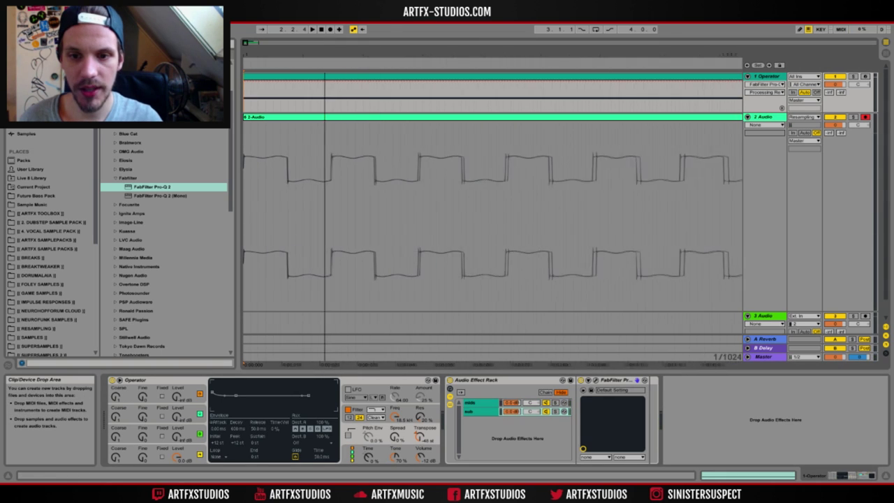
{"action": "key", "text": "plus"}
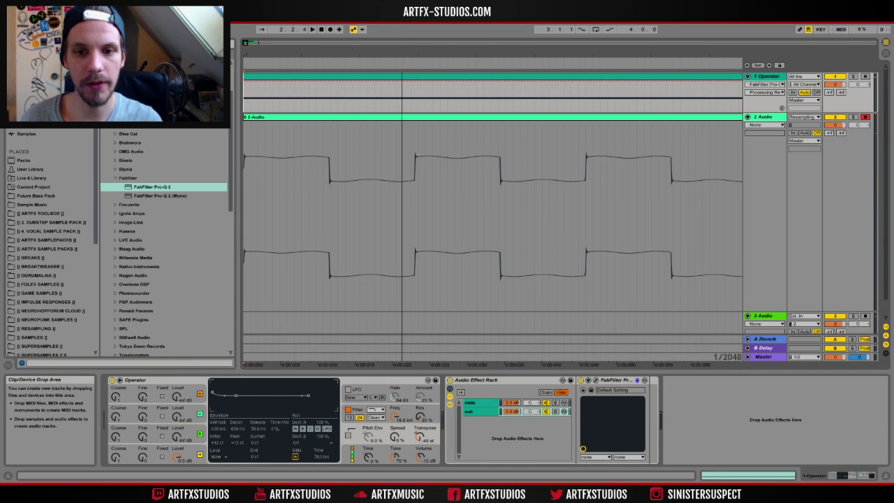
{"action": "key", "text": "Home"}
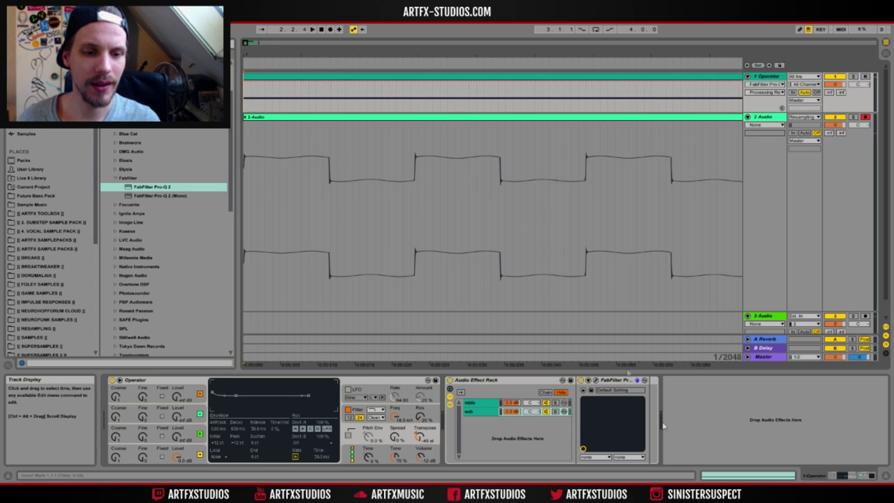
{"action": "key", "text": "minus"}
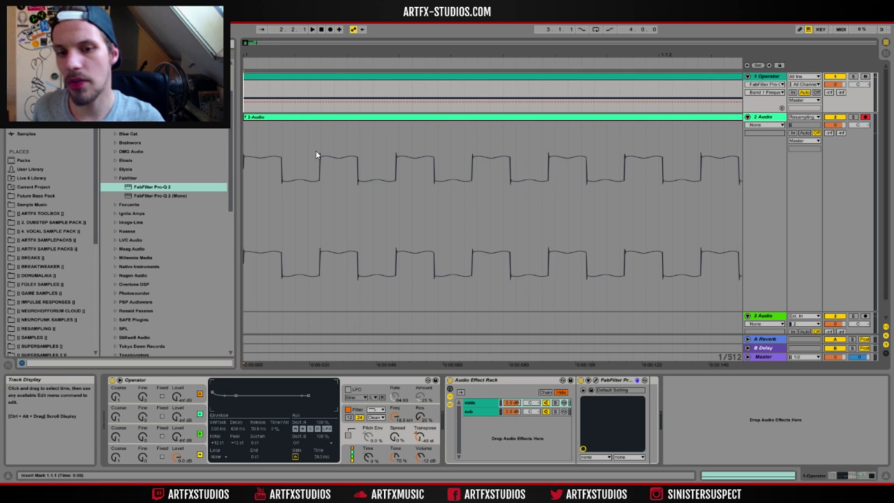